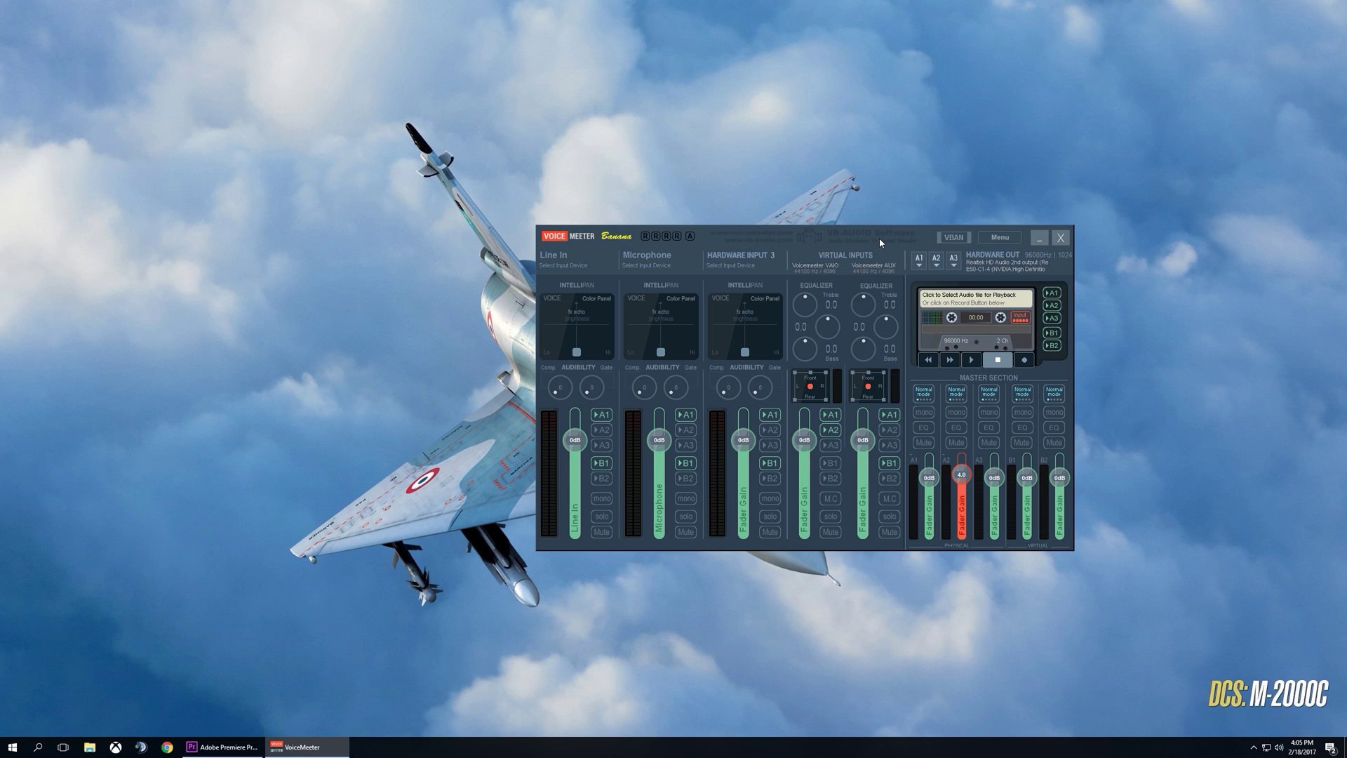
- Move the VoiceMeeter mixer toward the screen centre, review and close its System Settings, then bring up the system volume options
left_click_drag(879, 238, 716, 222)
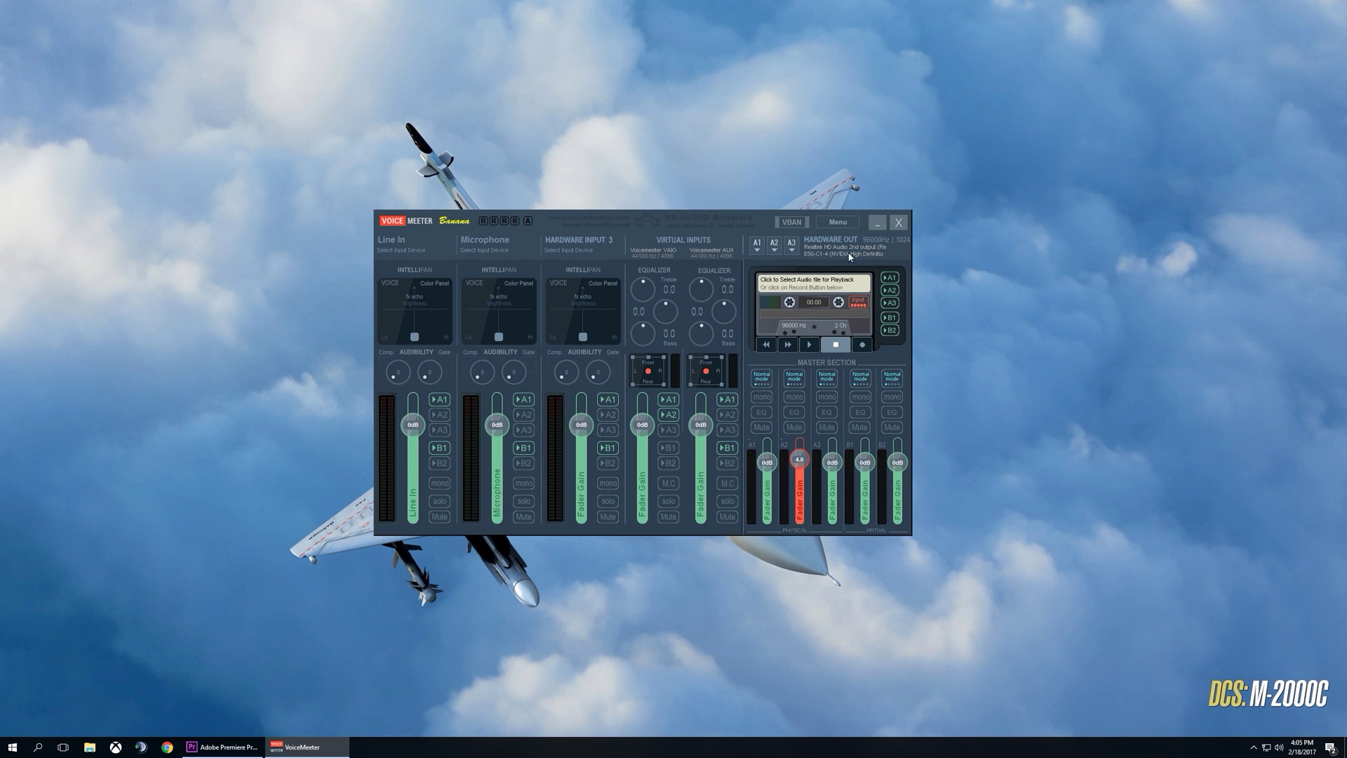
left_click(757, 245)
left_click(837, 223)
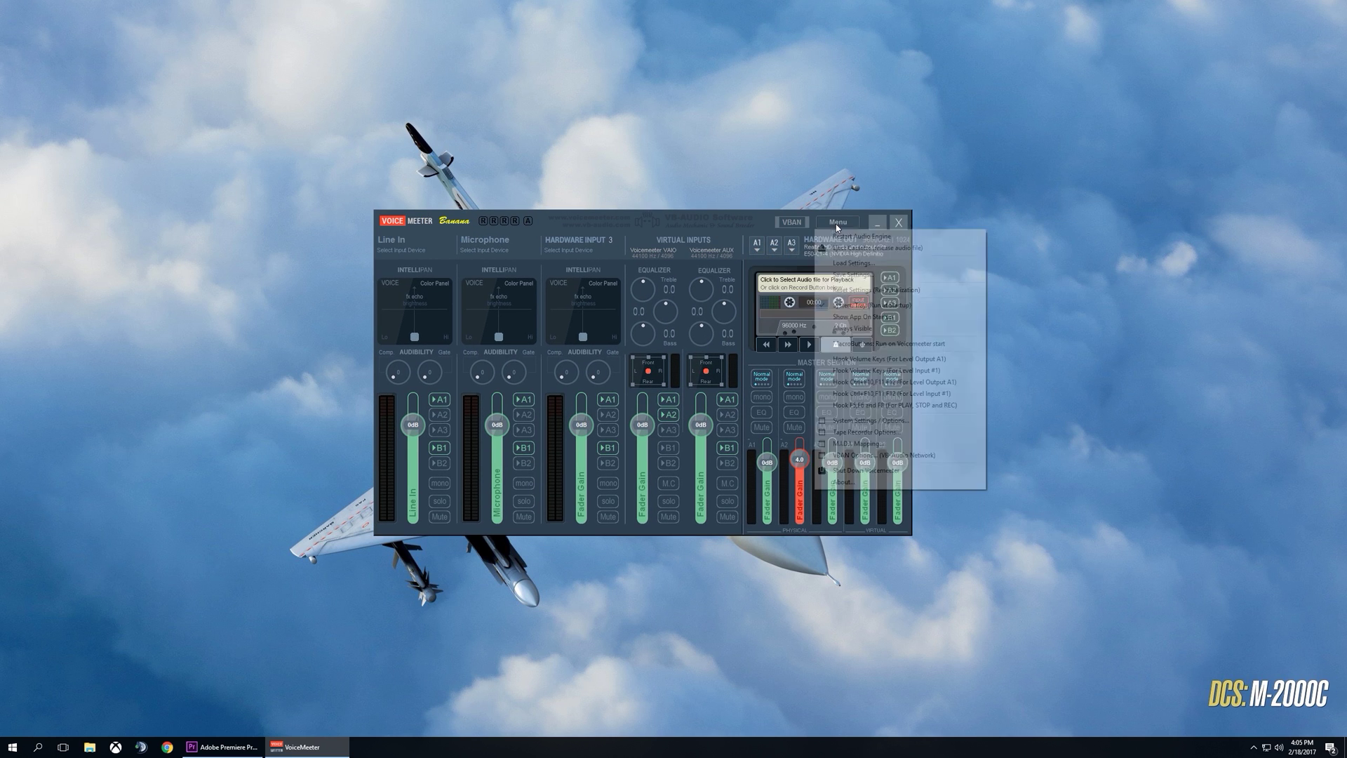
left_click(868, 421)
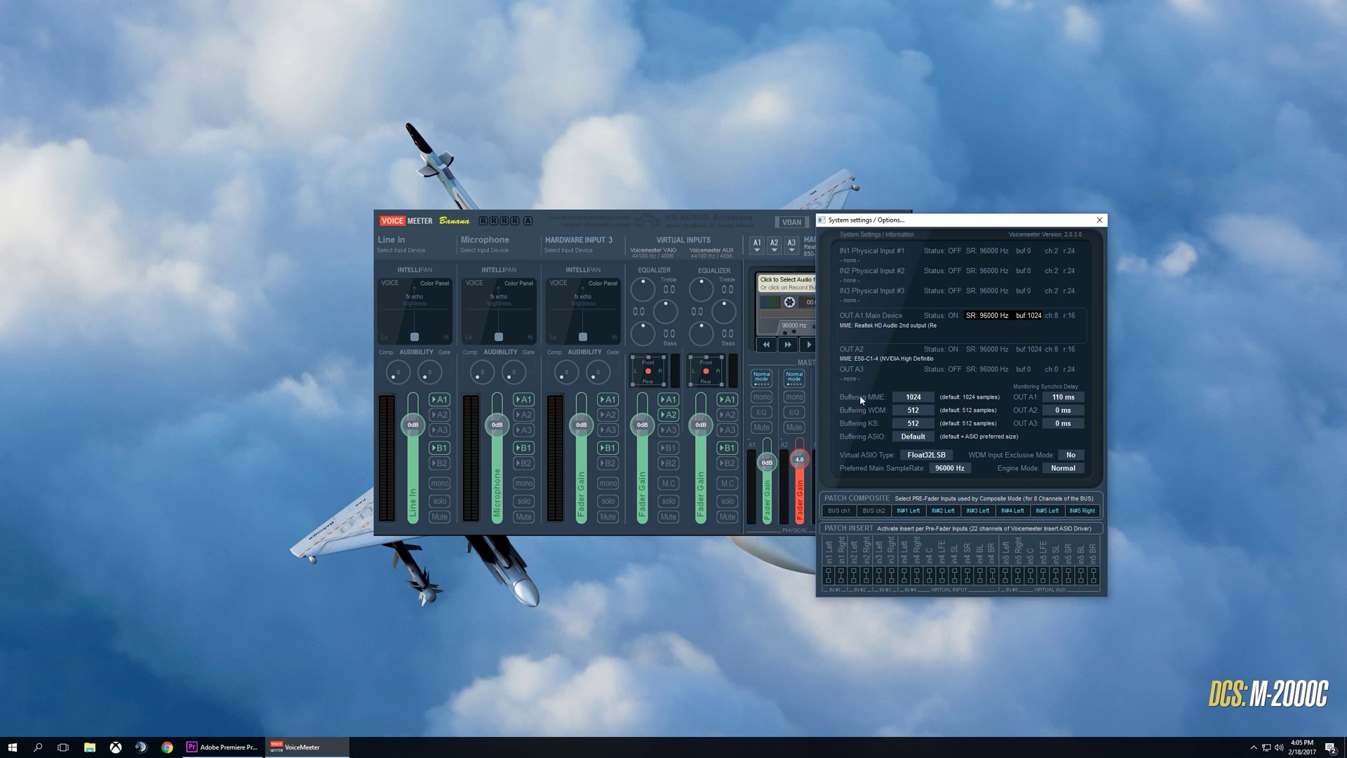
left_click(1099, 219)
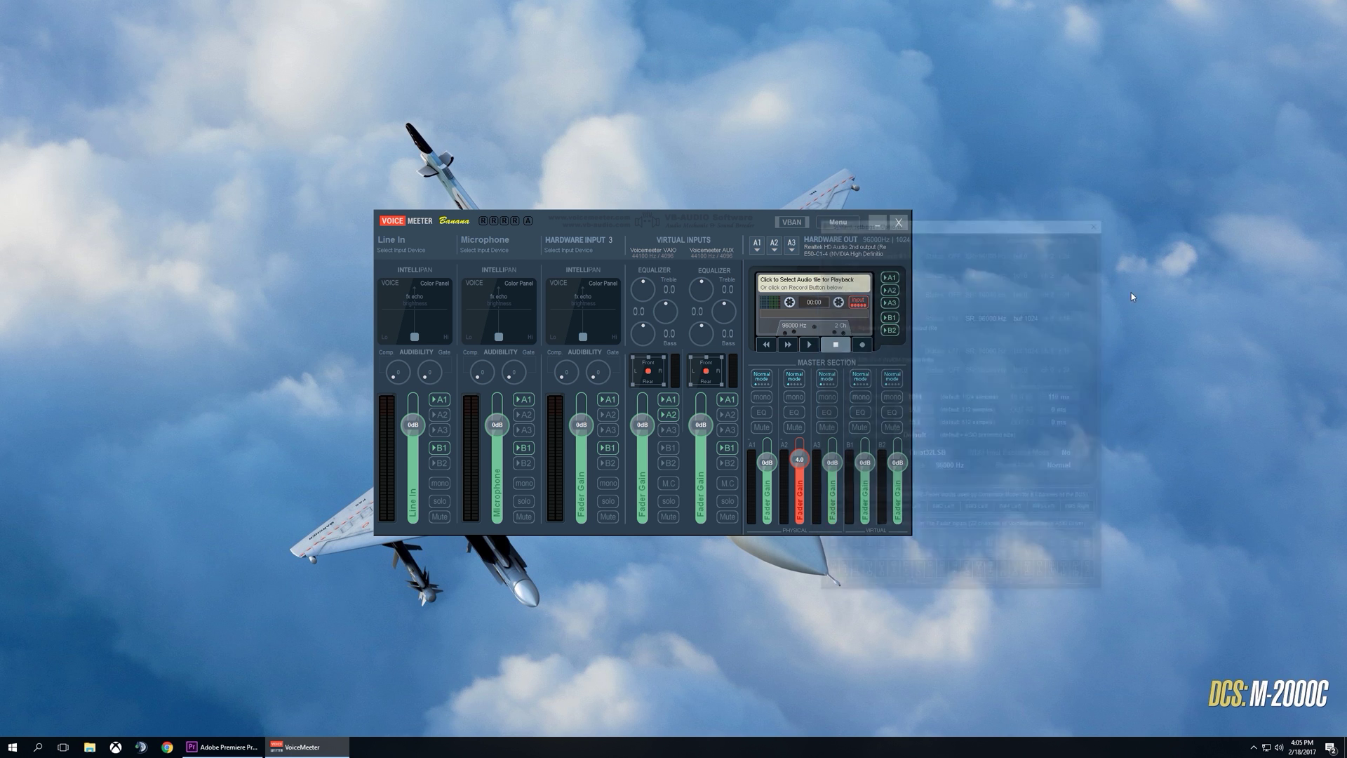
right_click(1278, 748)
left_click(1256, 701)
right_click(215, 204)
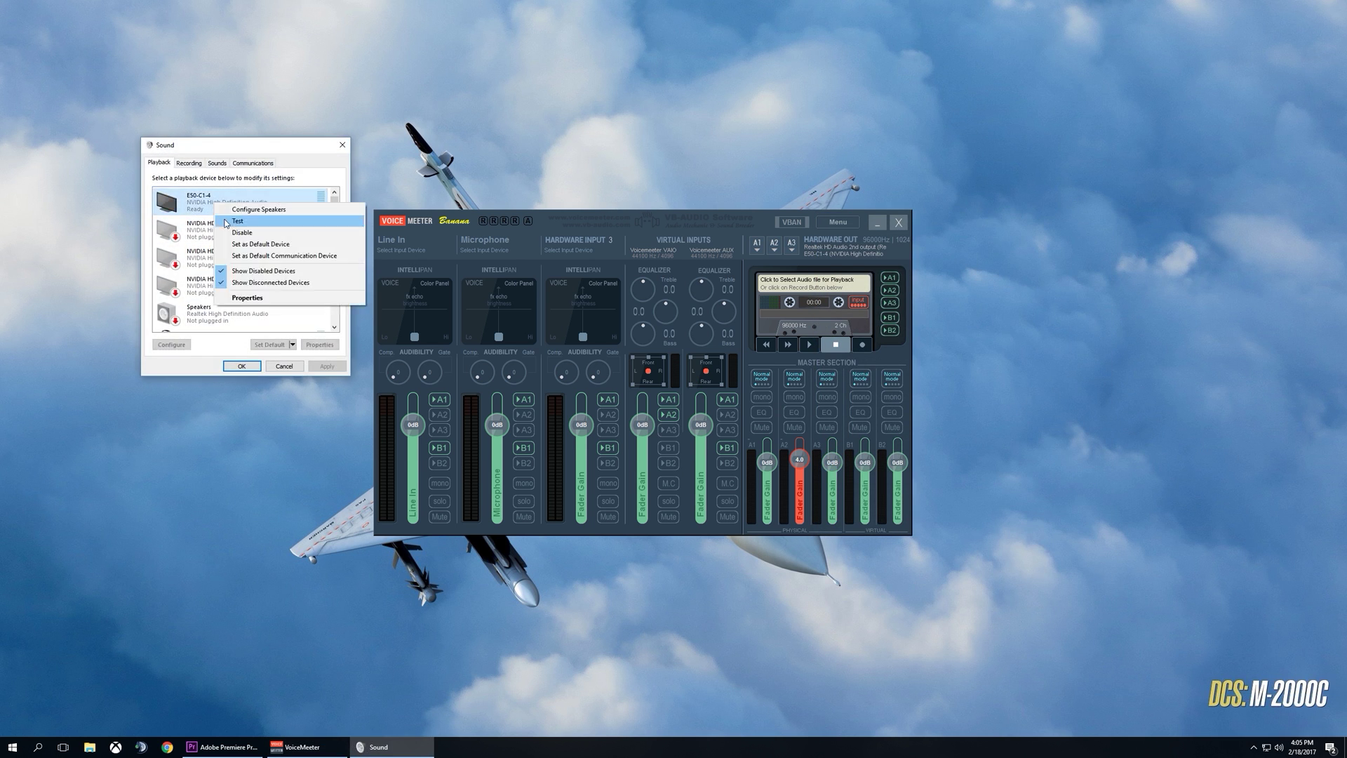
left_click(247, 297)
left_click(324, 202)
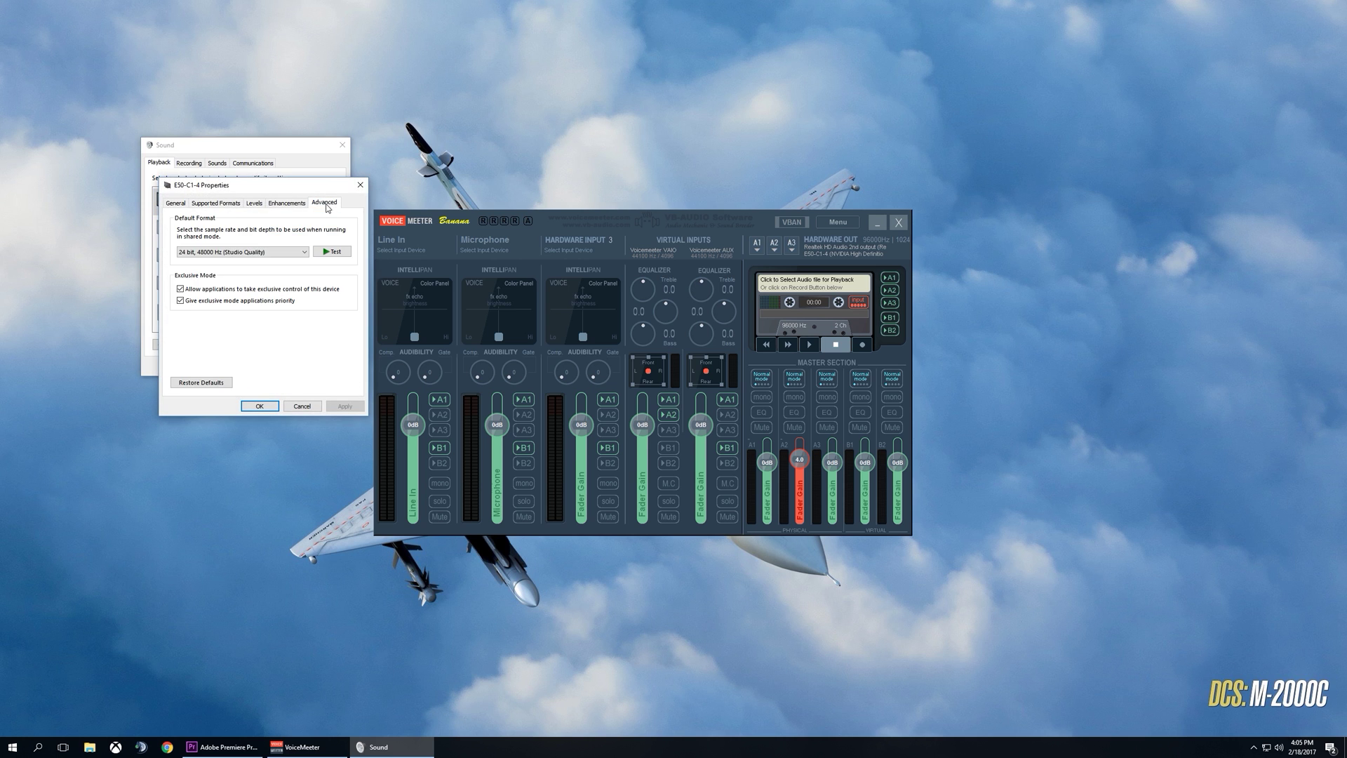
left_click(251, 250)
left_click(246, 289)
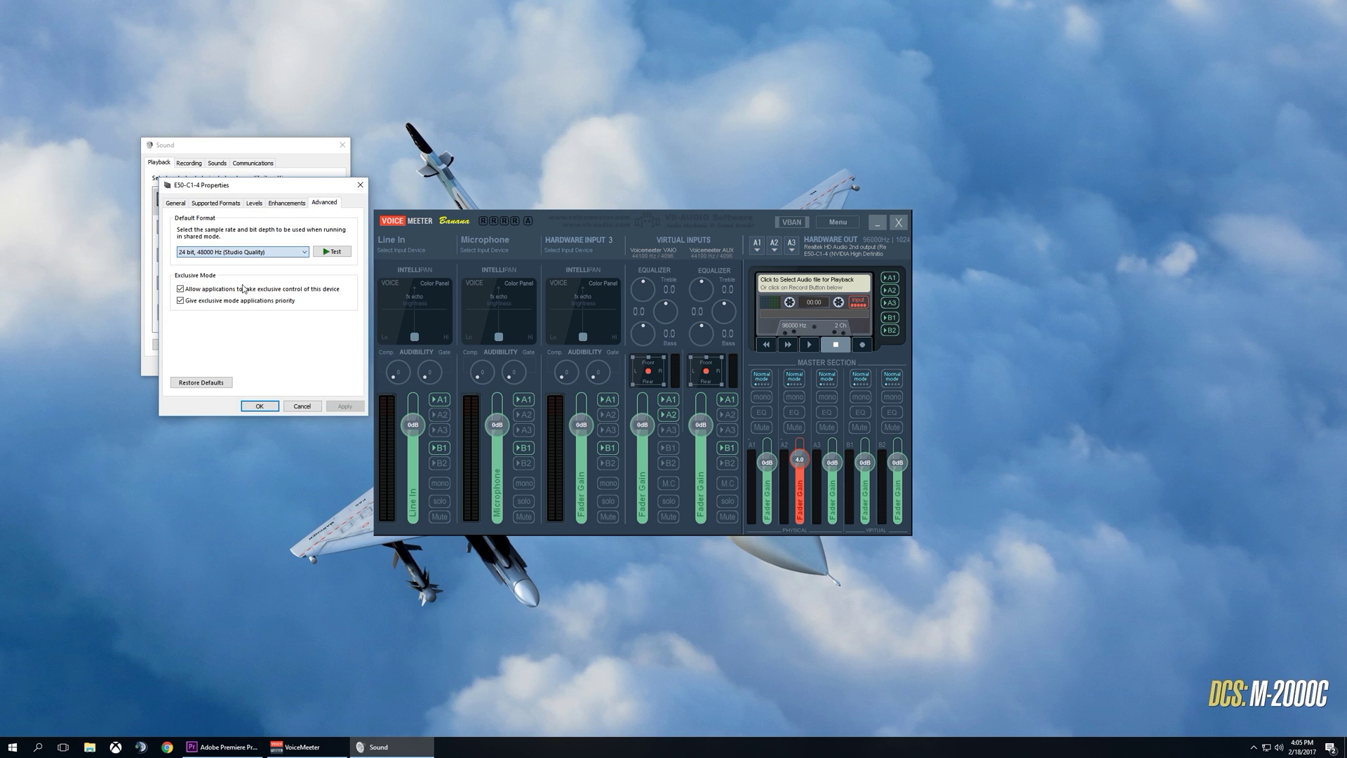
left_click(259, 406)
left_click(242, 363)
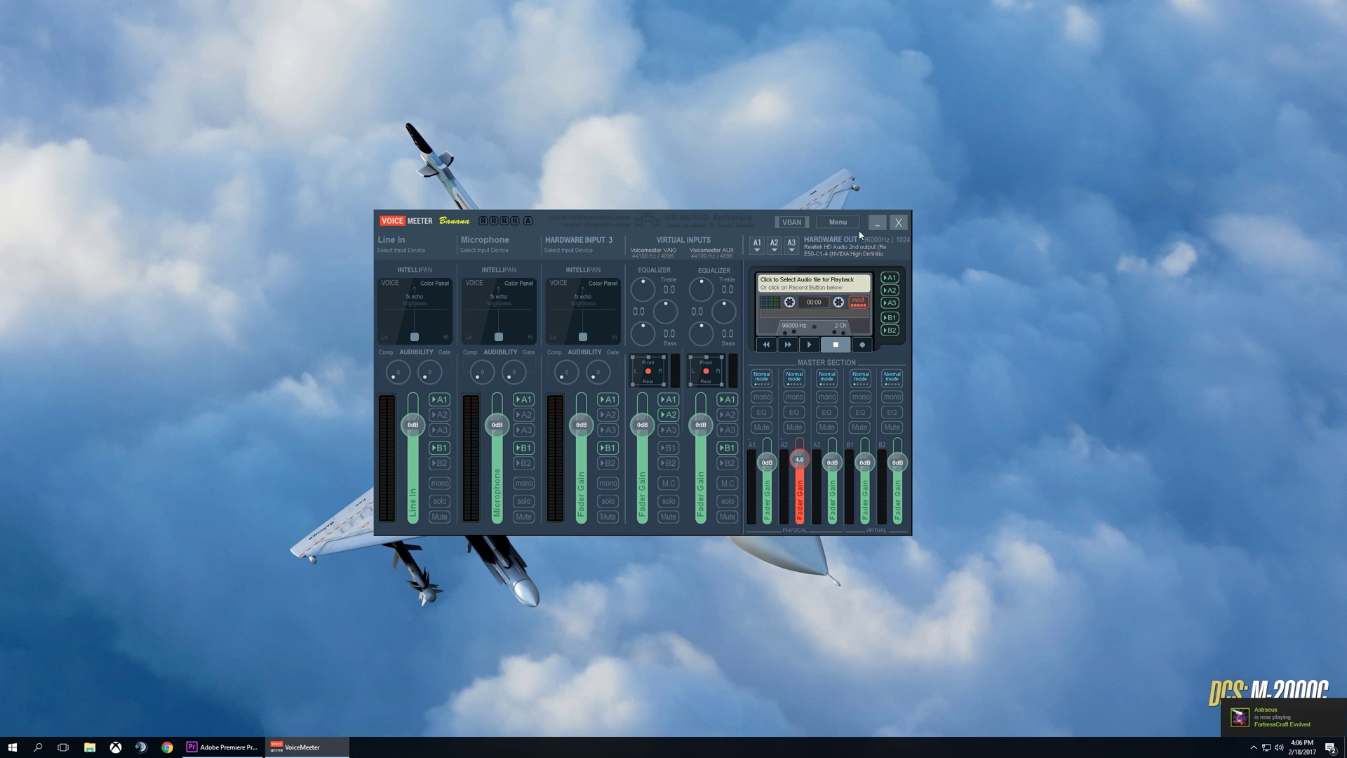
left_click(852, 224)
left_click(878, 420)
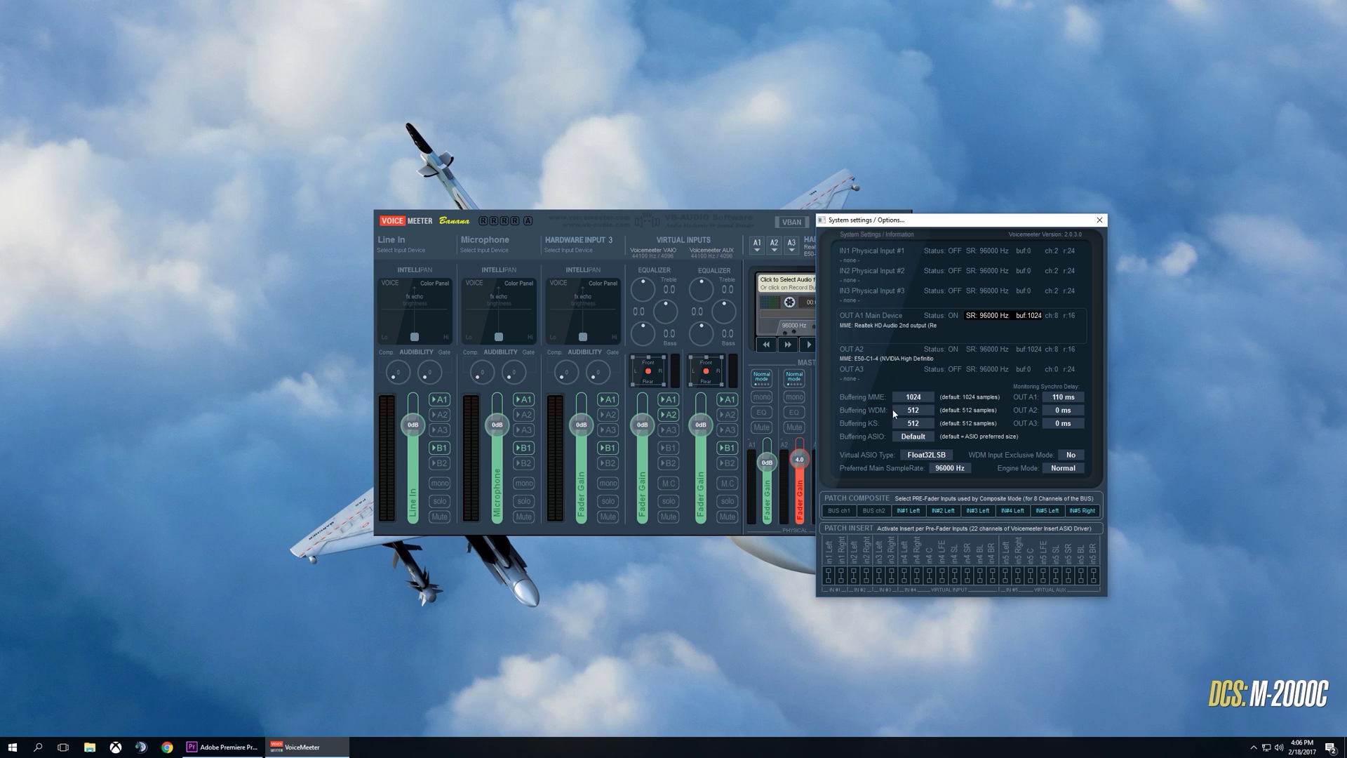
left_click(1100, 219)
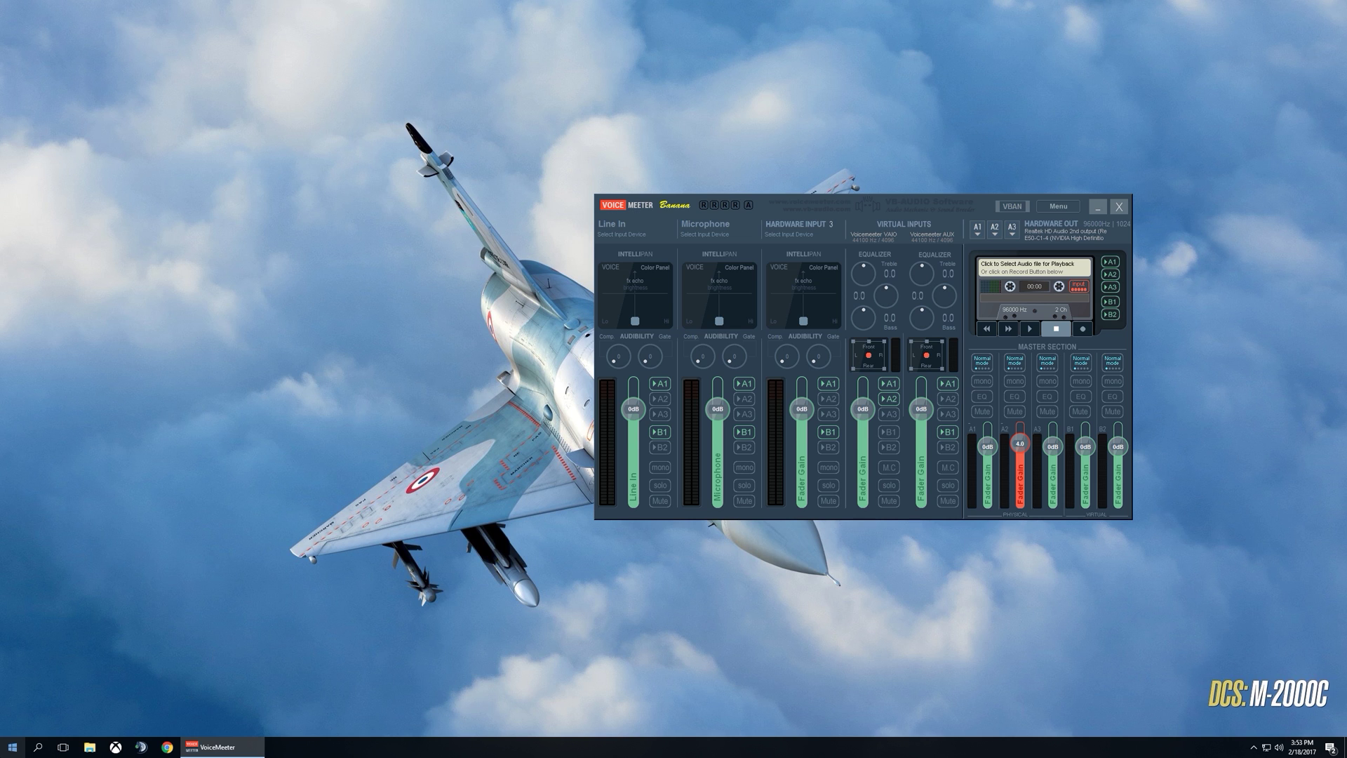
- Open the Windows Start menu from the taskbar's Start button
left_click(12, 746)
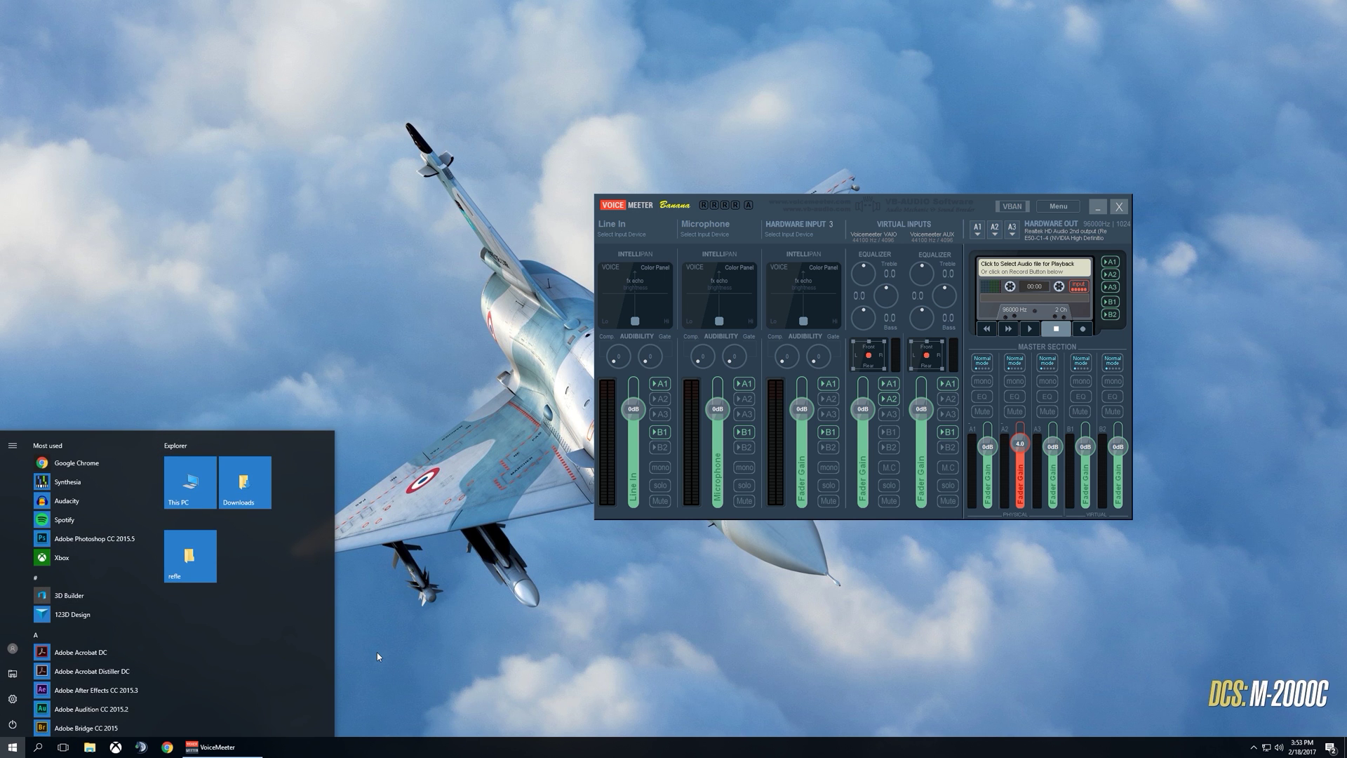
- Launch Audacity via Start search, dismiss its Welcome dialog, and bring the VoiceMeeter mixer back in front
type("audacity")
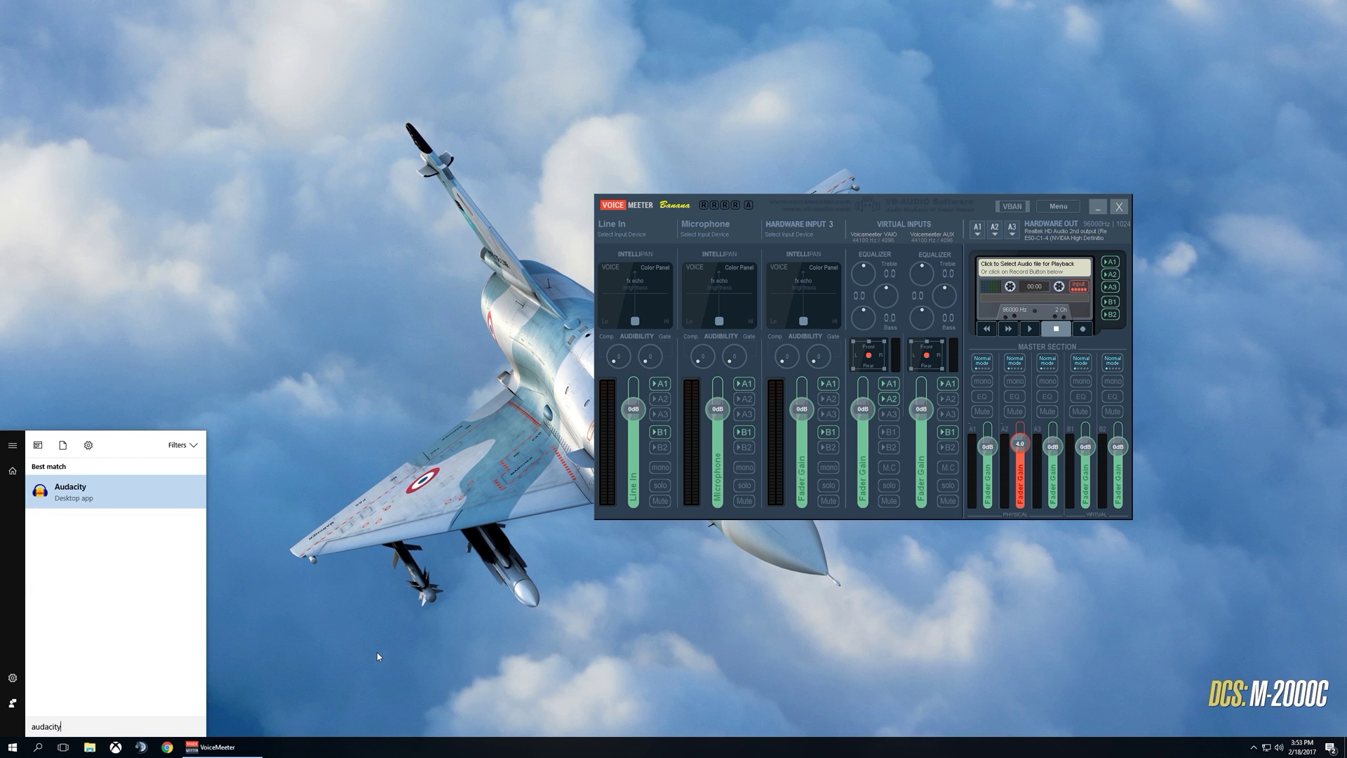
key("Return")
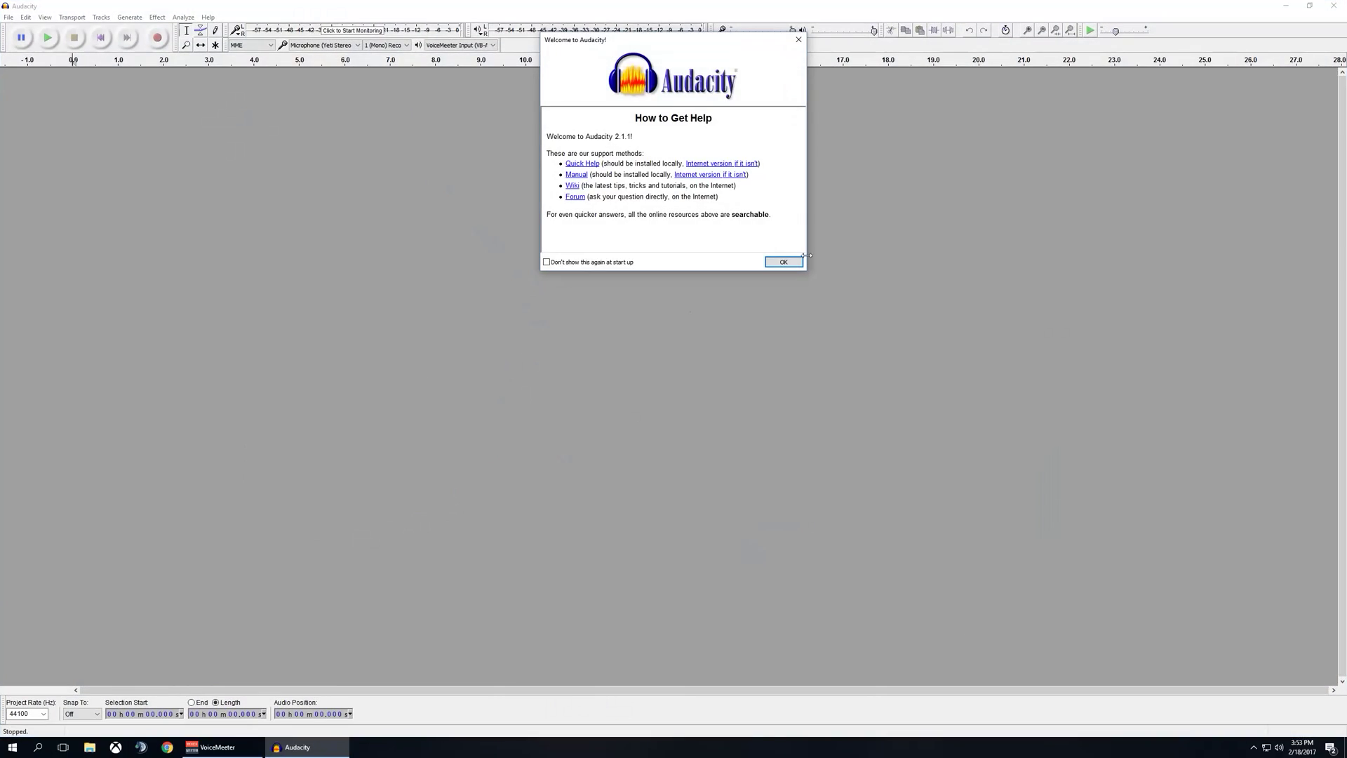
left_click(782, 260)
left_click(214, 746)
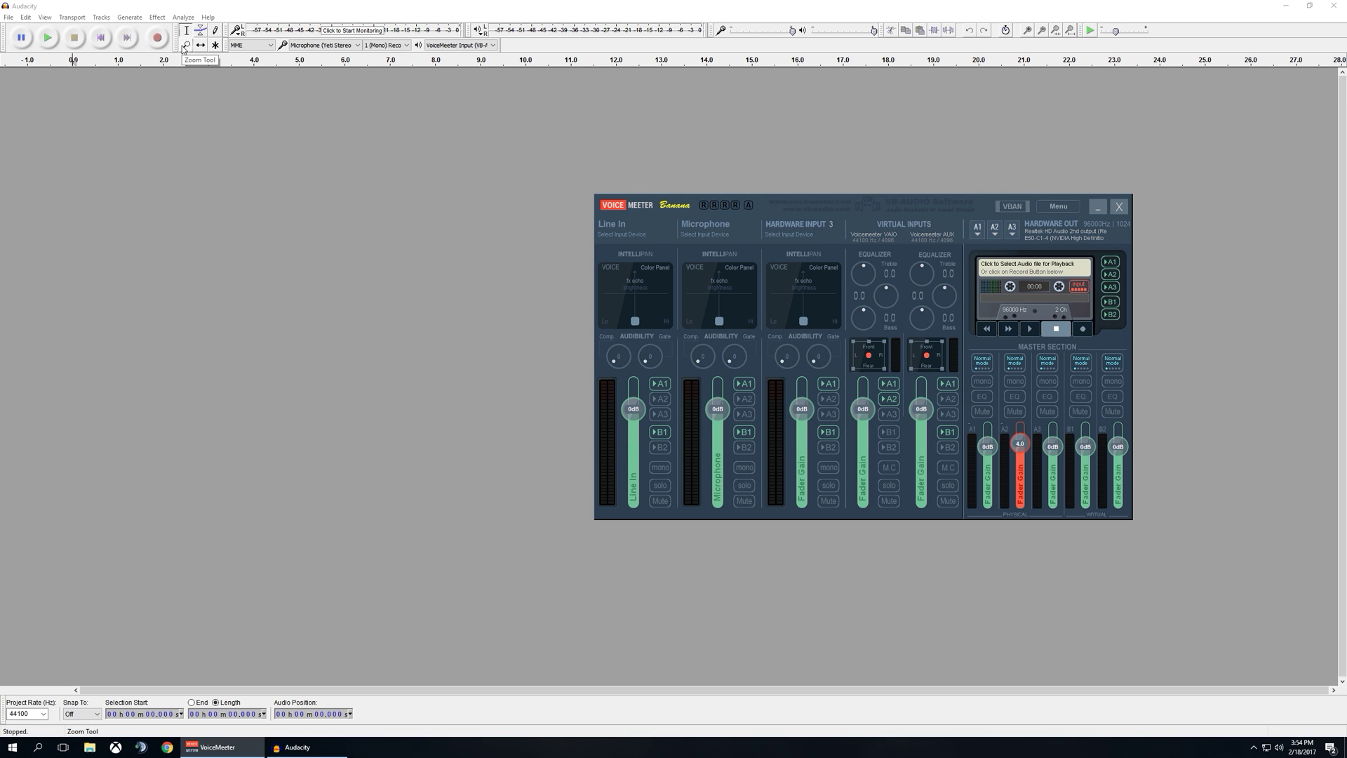
- Generate a 0.5-second, 400 Hz sine tone at amplitude 0.5 in Audacity
left_click(127, 6)
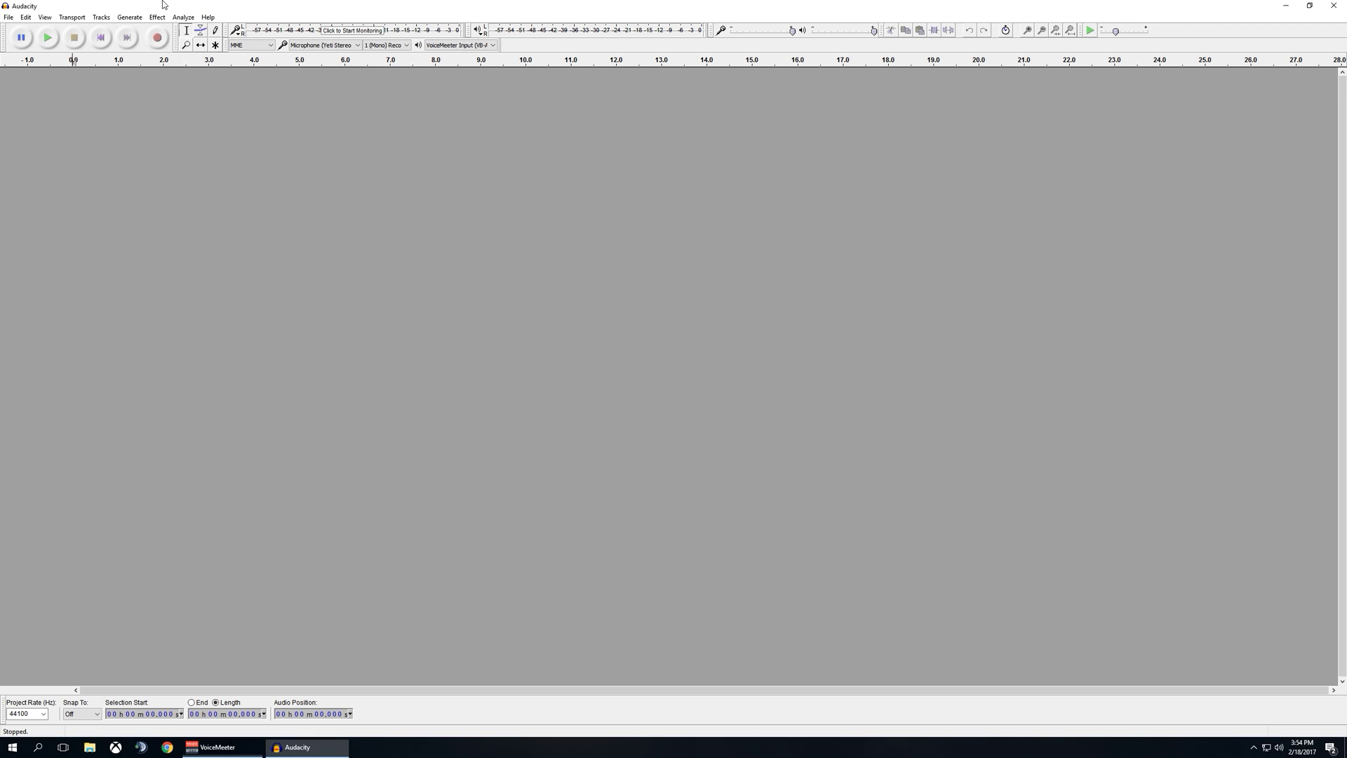
left_click(129, 18)
left_click(141, 90)
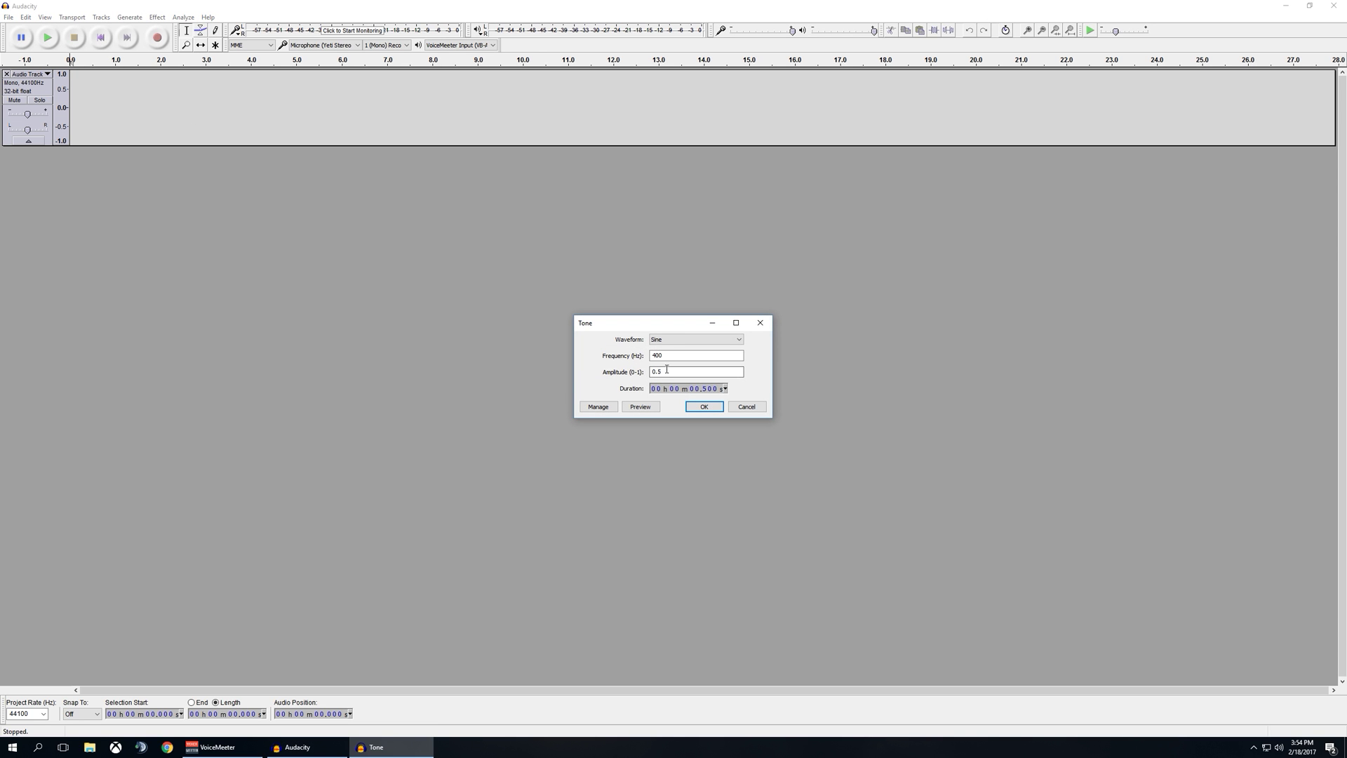
left_click(705, 406)
- Zoom the timeline out to show about 4 seconds
left_click(1041, 30)
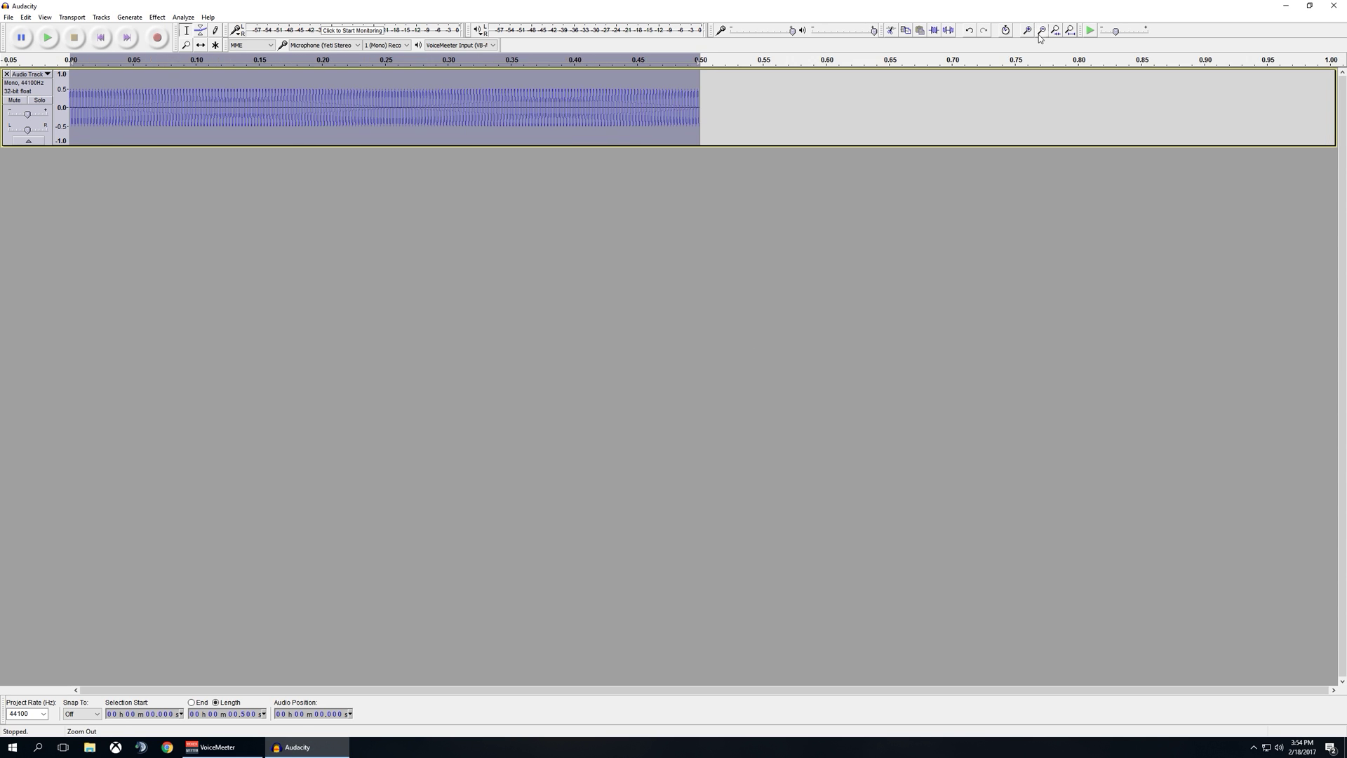
left_click(1041, 30)
left_click(1041, 29)
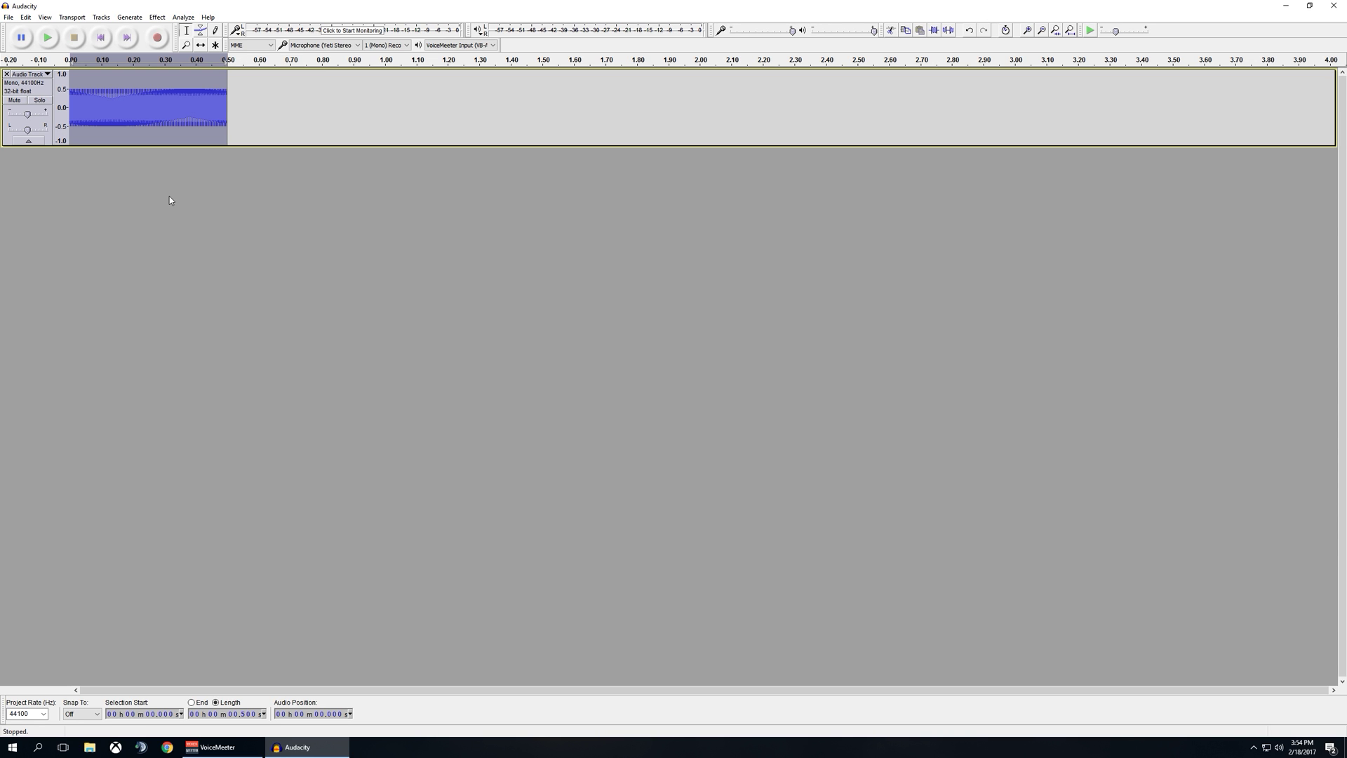
left_click(25, 17)
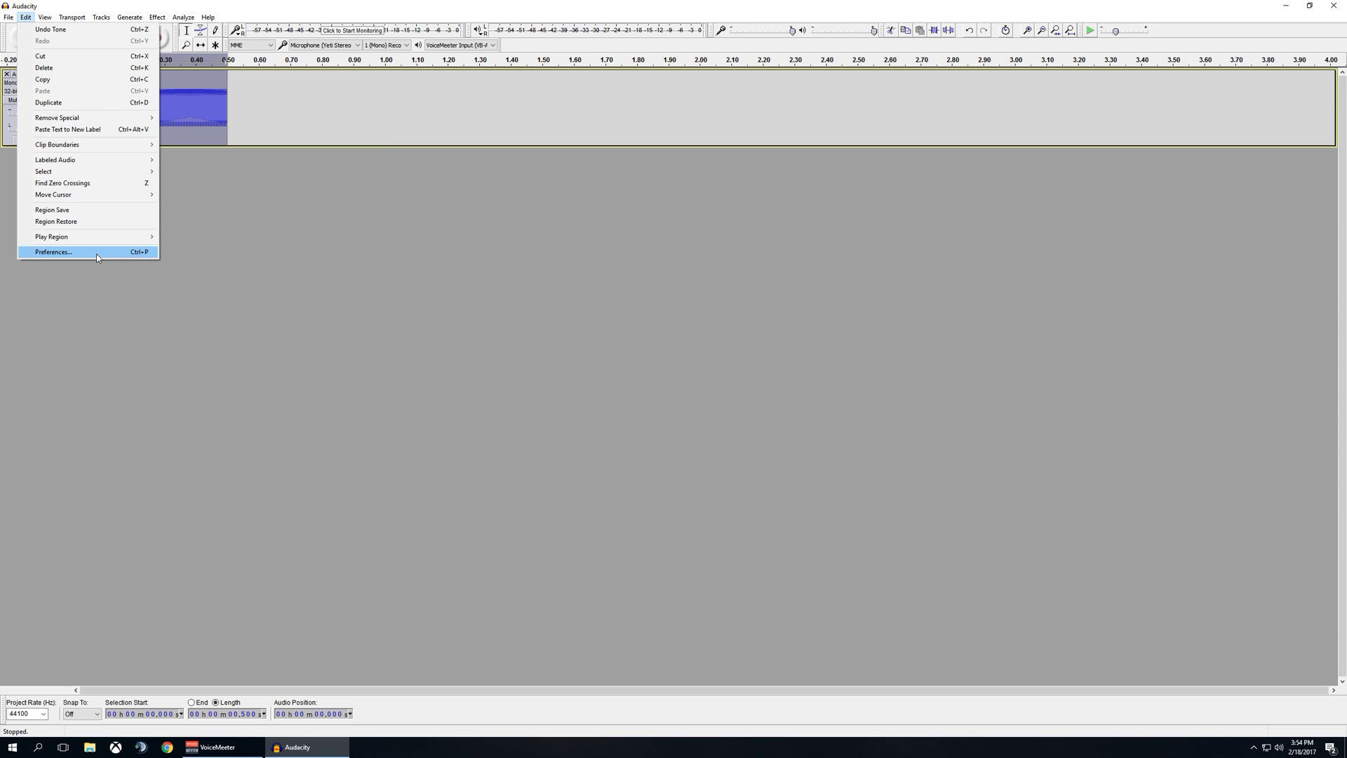
left_click(95, 253)
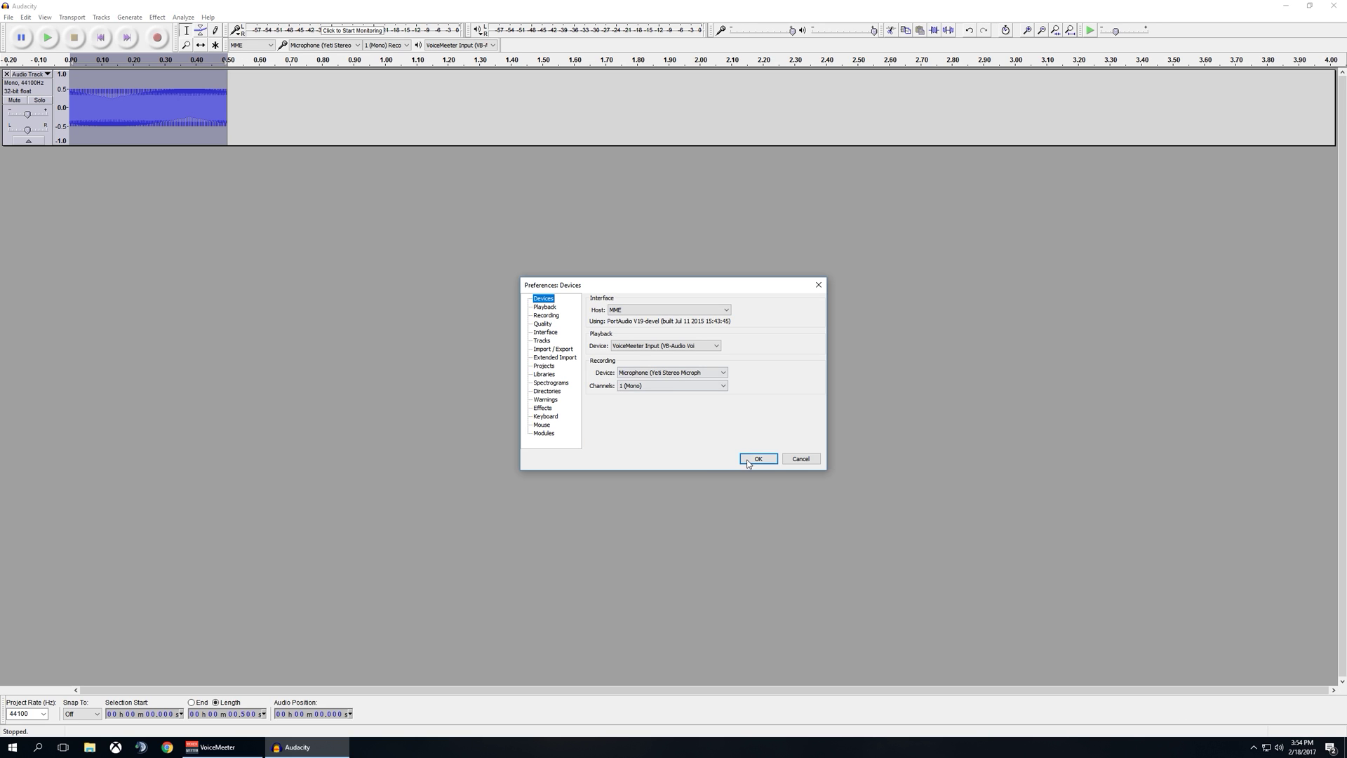
left_click(672, 346)
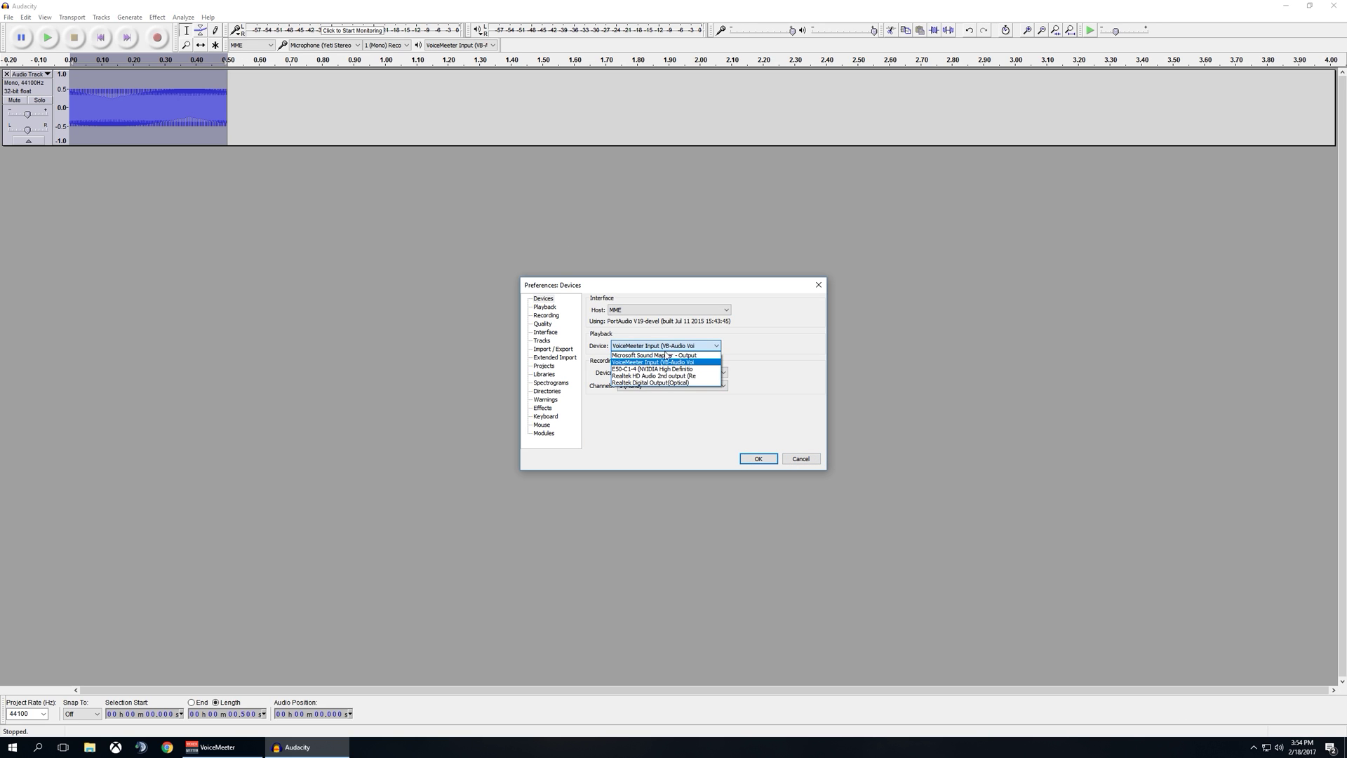
left_click(663, 362)
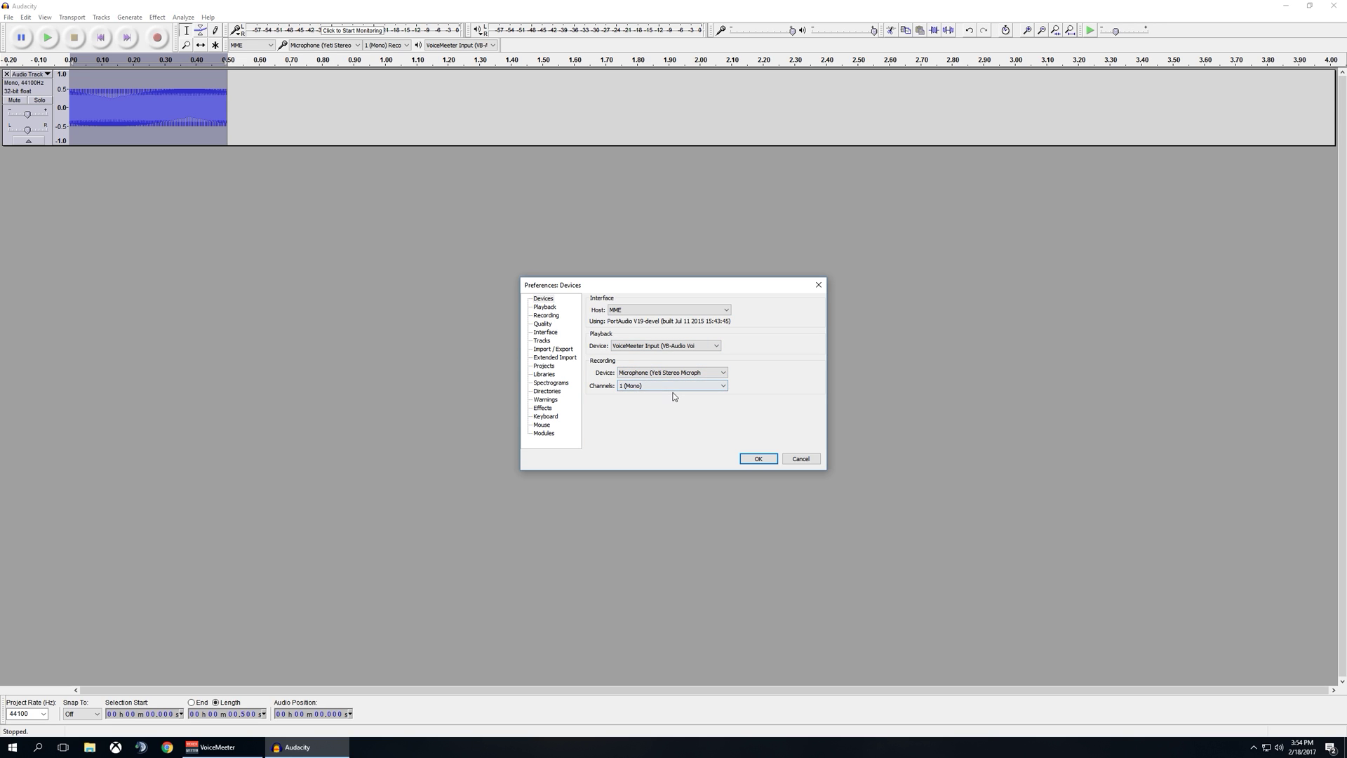
left_click(672, 388)
left_click(665, 400)
left_click(643, 387)
left_click(637, 395)
left_click(755, 462)
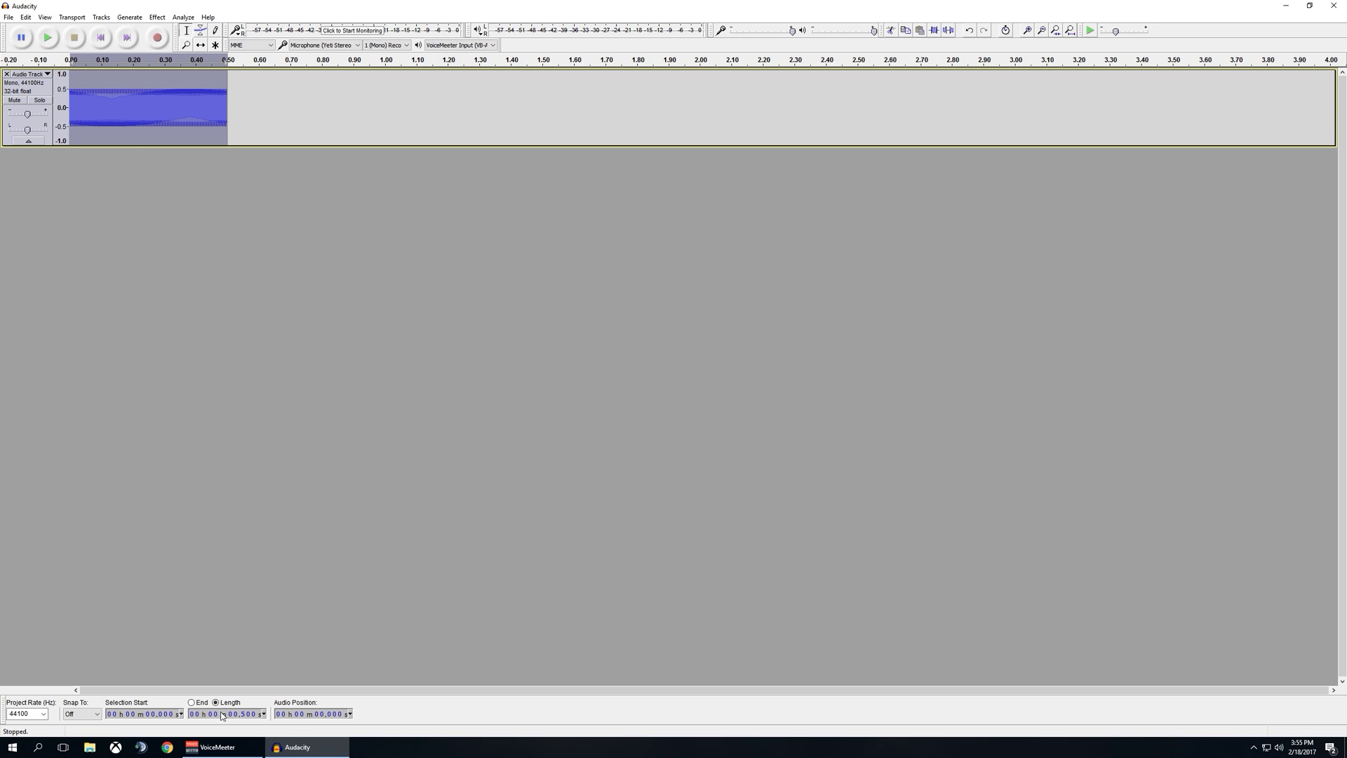
- Set the selection length to 1 second, record the tone onto a second track, and mute it
left_click(158, 717)
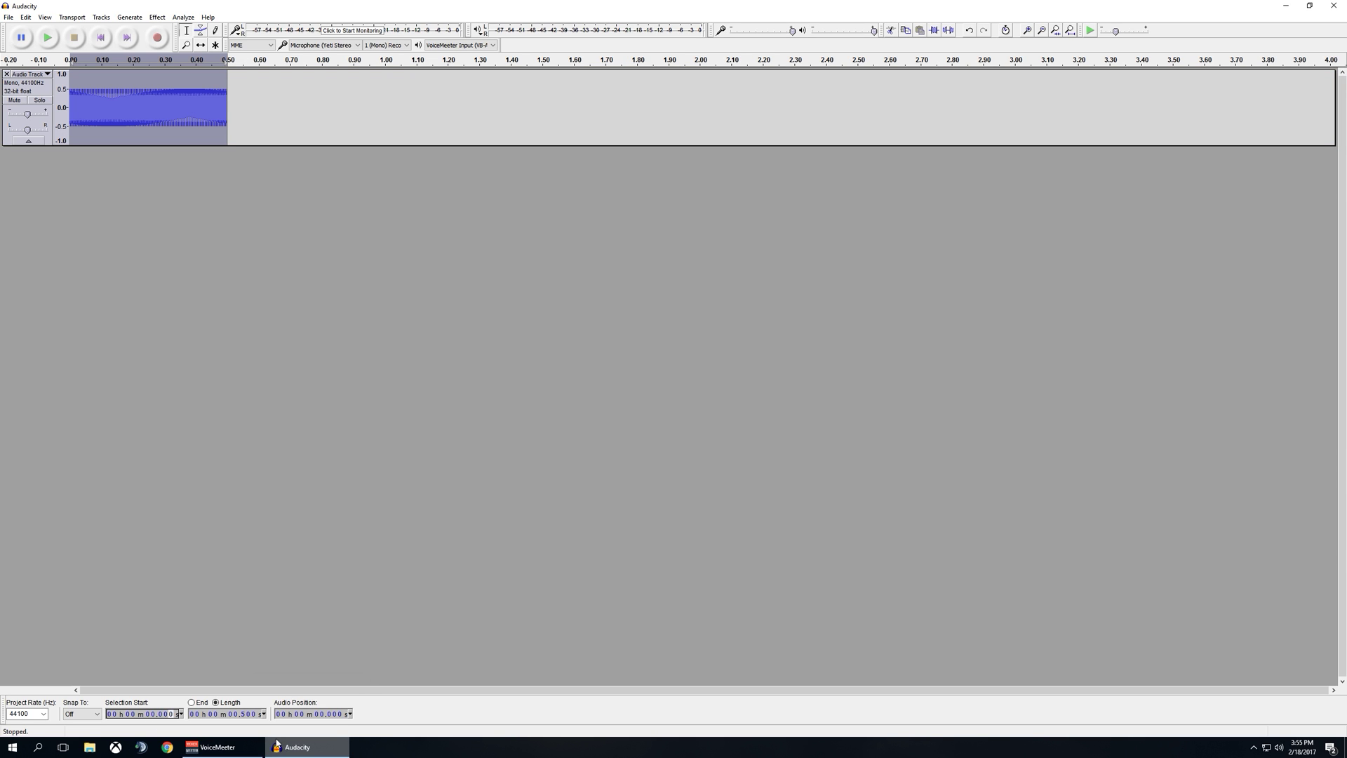
left_click(233, 715)
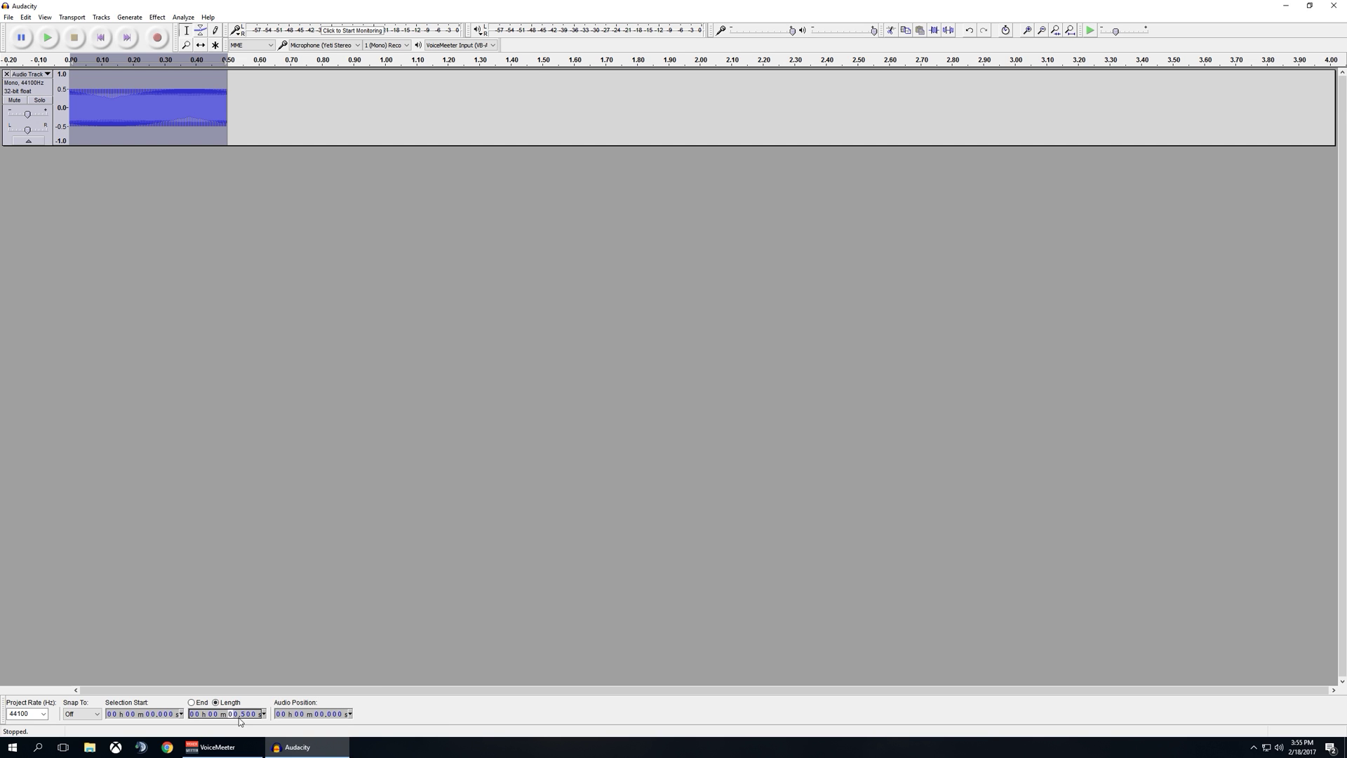
type("10")
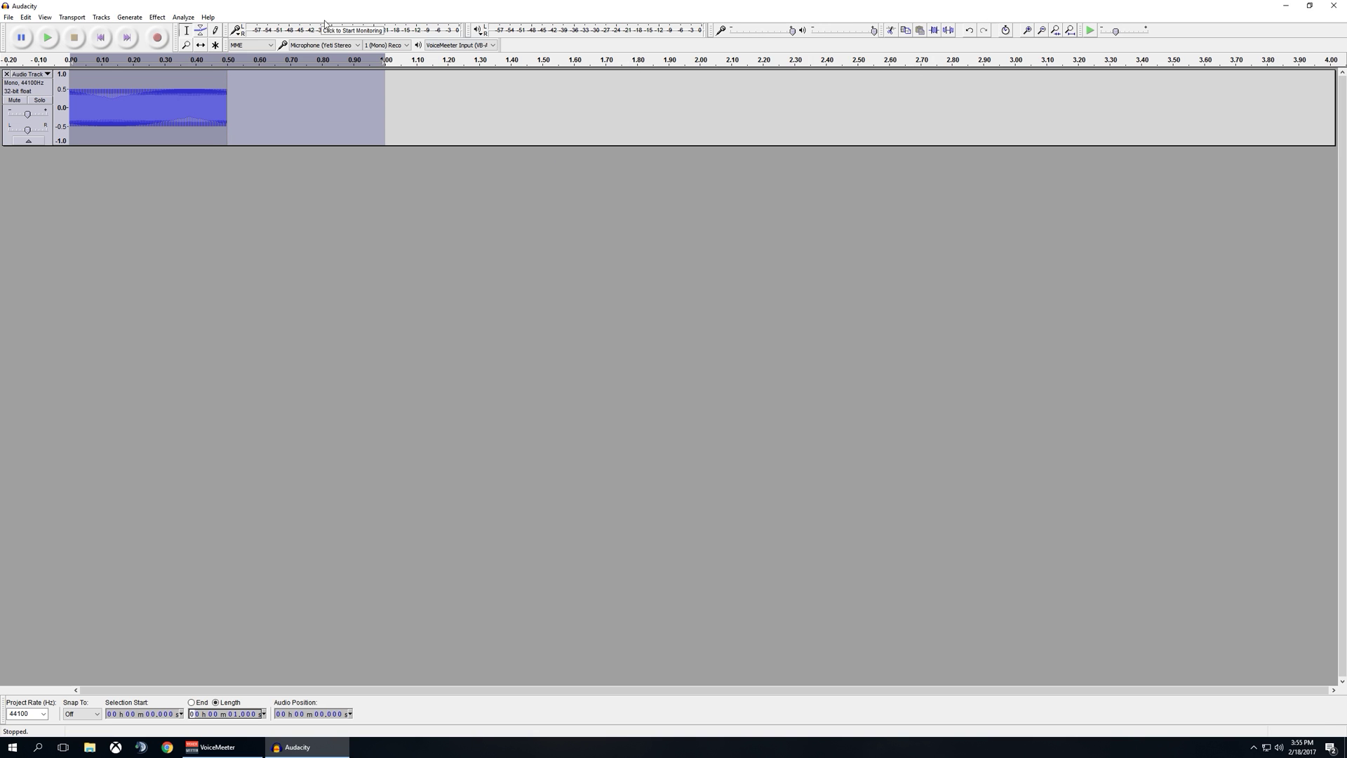
left_click(158, 39)
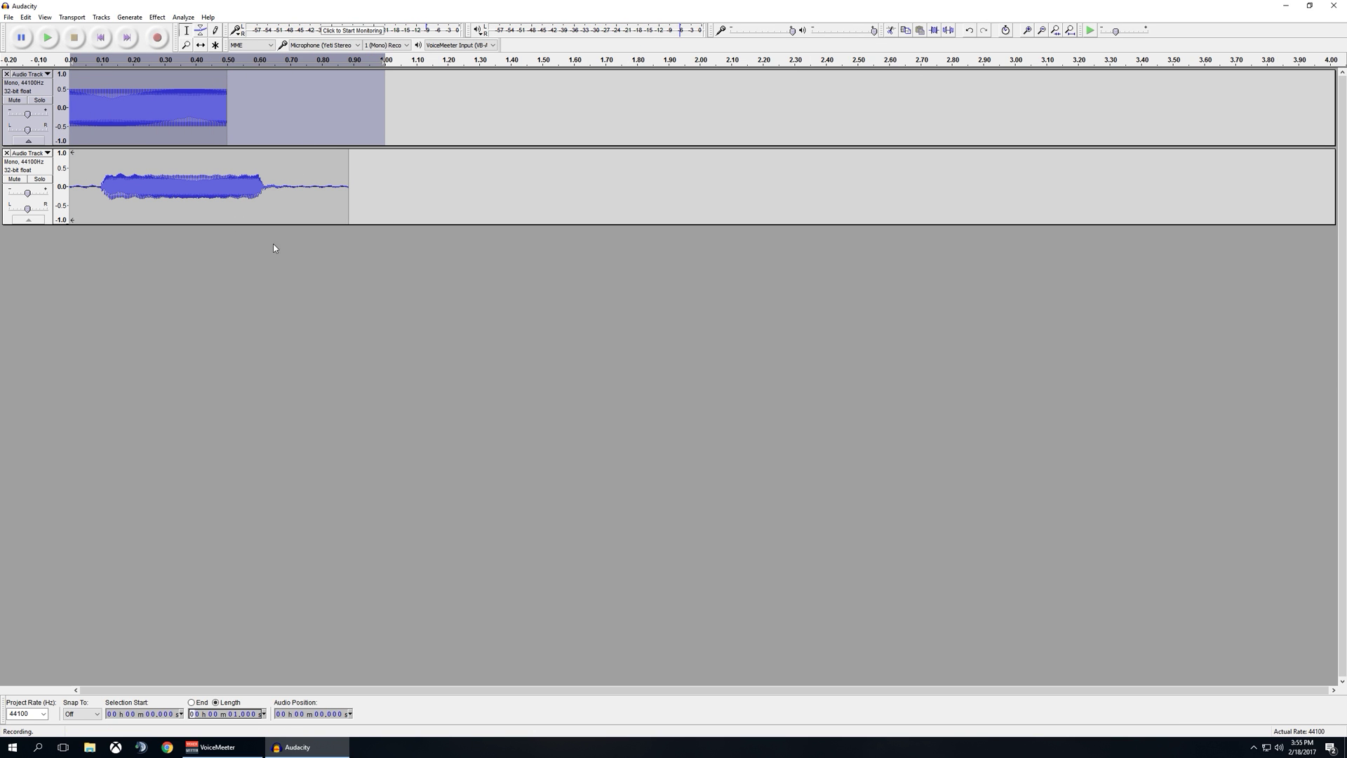
left_click(14, 180)
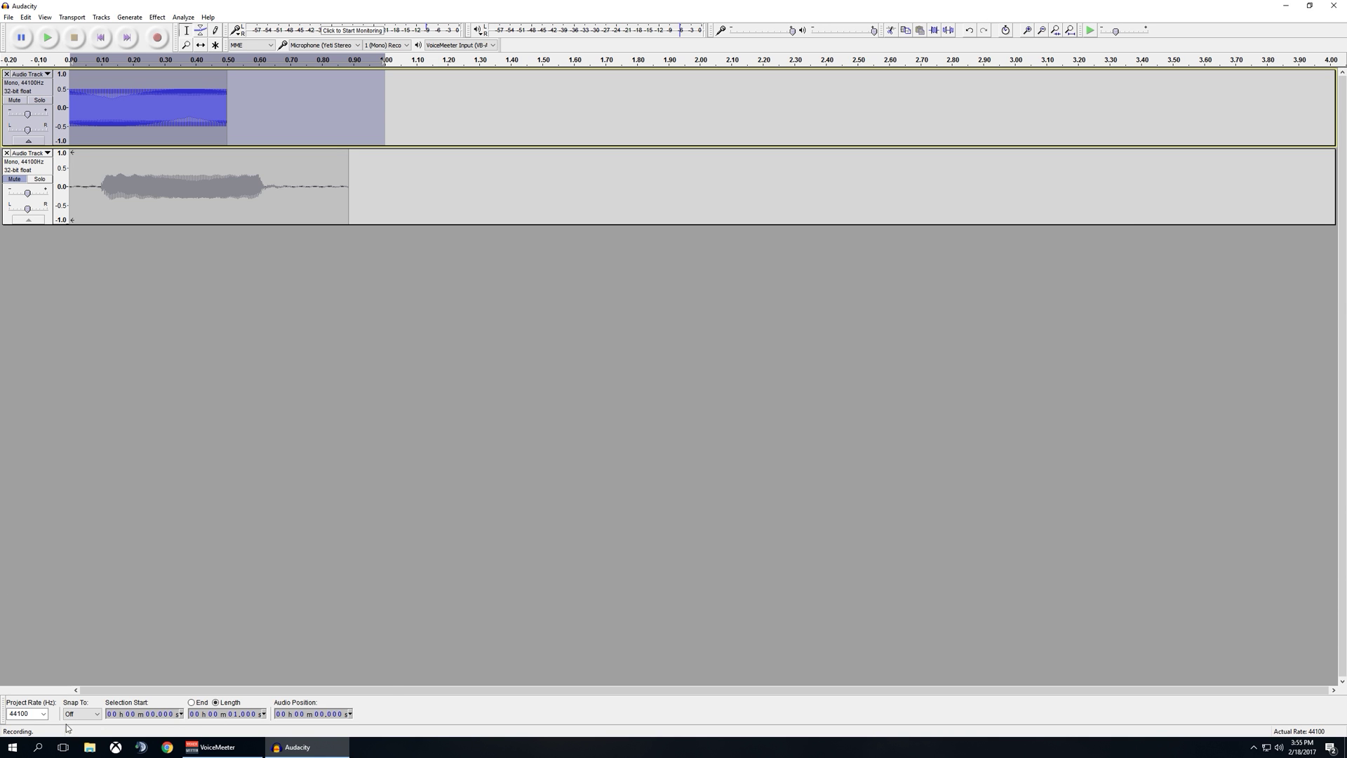
- Switch to VoiceMeeter and back, then record a third track of the test tone
left_click(211, 747)
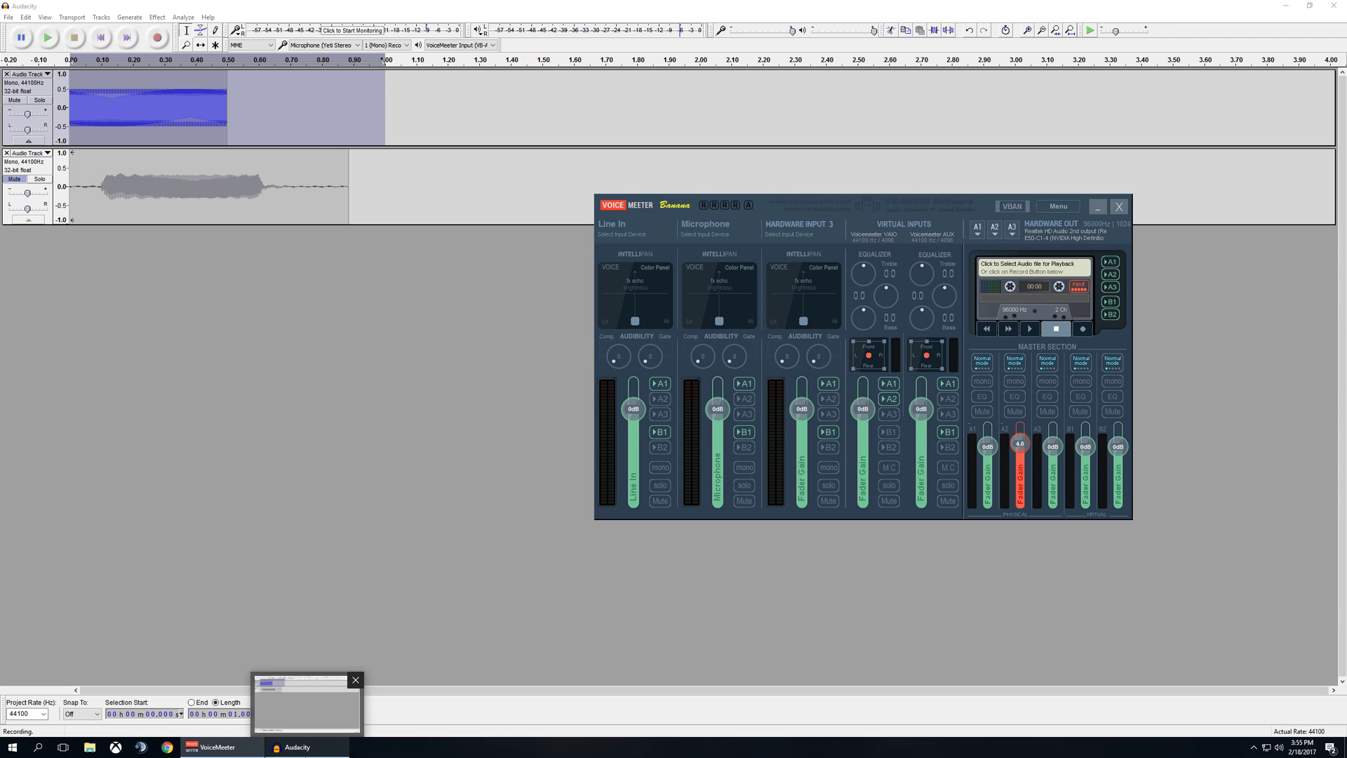
left_click(307, 702)
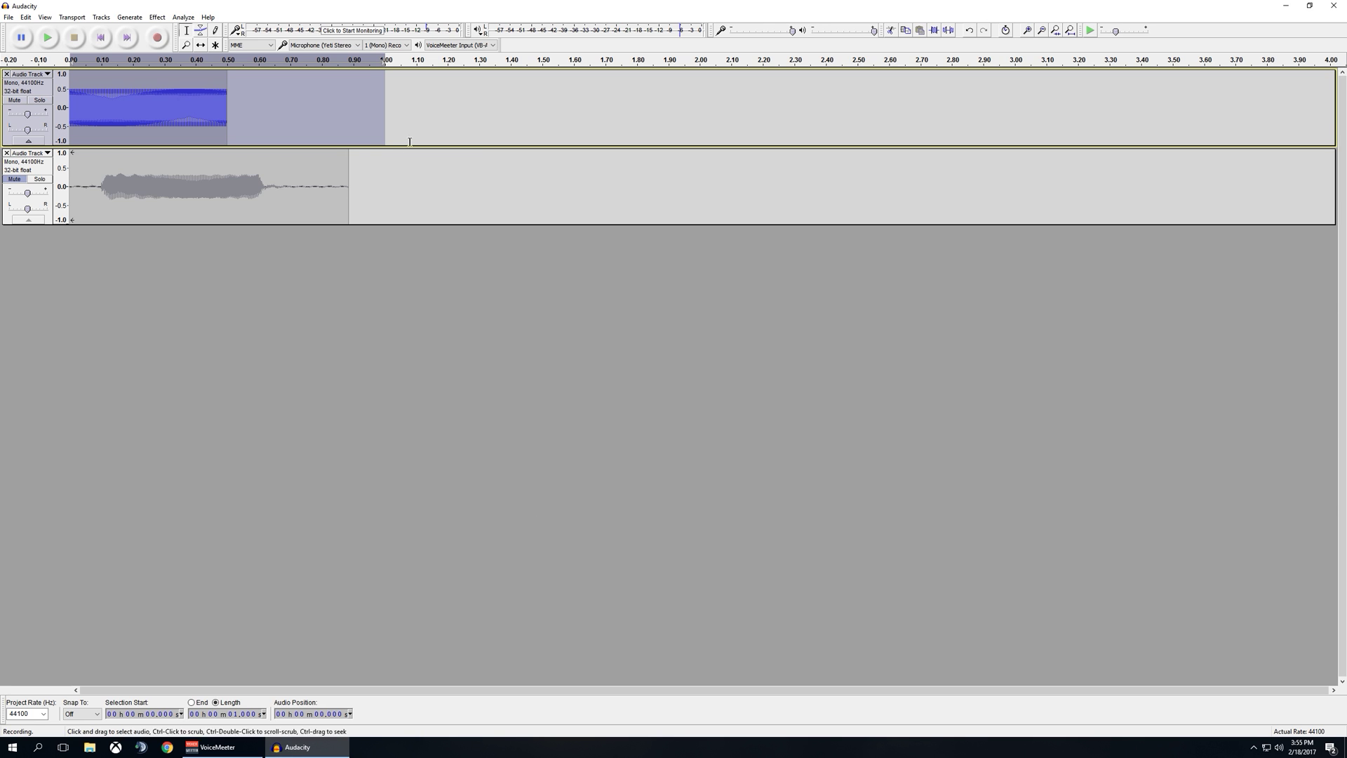
left_click(158, 39)
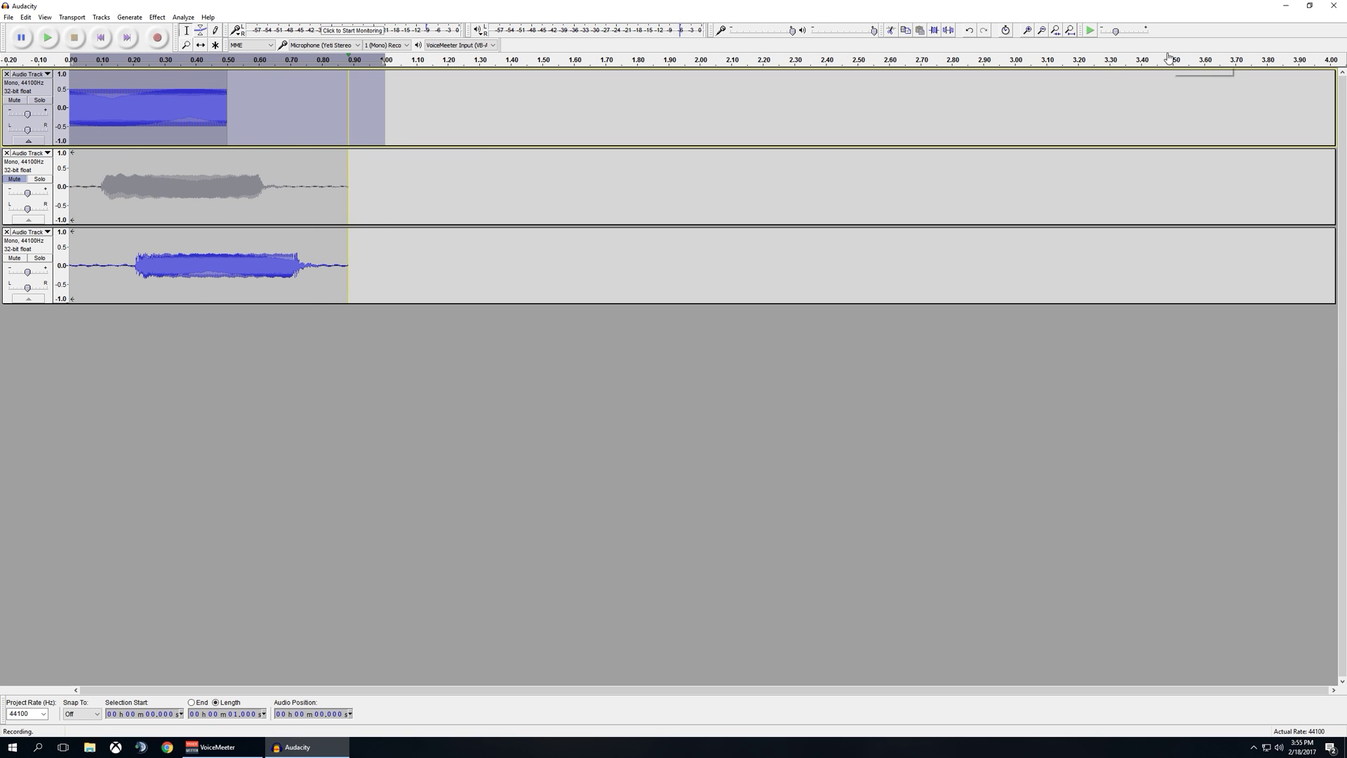
- Unmute the second track, mark the 0.10 s point, and zoom in on the tone onsets
left_click(16, 179)
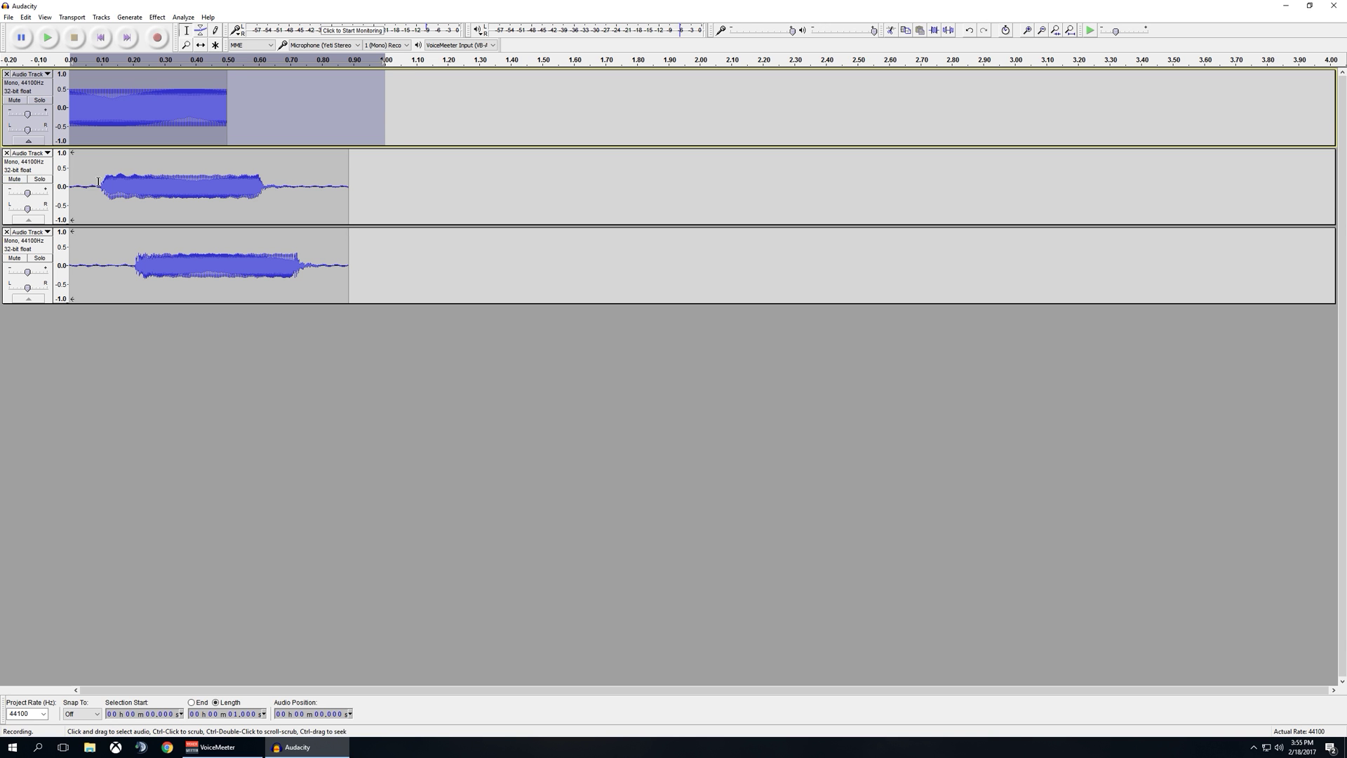
left_click(101, 186)
left_click(1027, 31)
left_click(1027, 31)
left_click(1027, 31)
left_click(1027, 31)
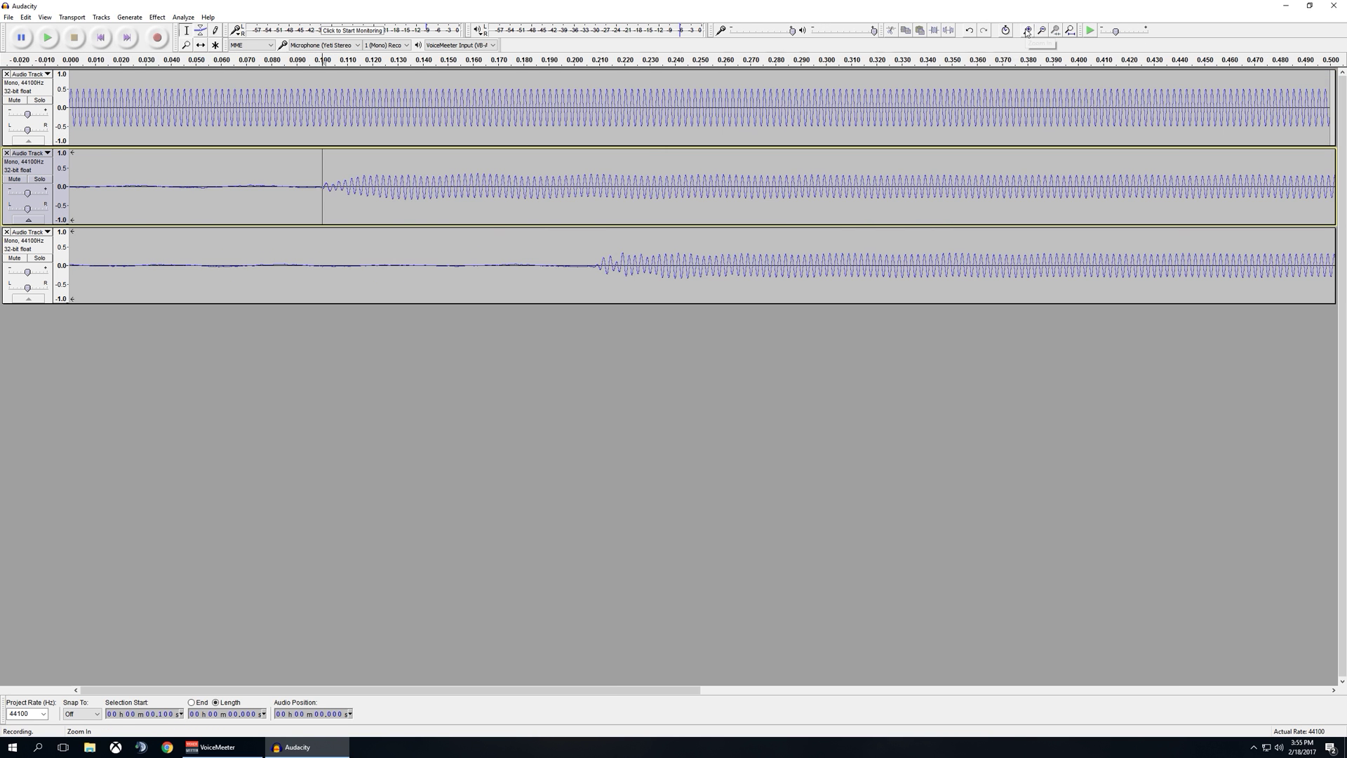
- Select from the first tone onset to the second across tracks 2 and 3, reading 0.110 s length
left_click(583, 183)
left_click_drag(583, 184, 1138, 283)
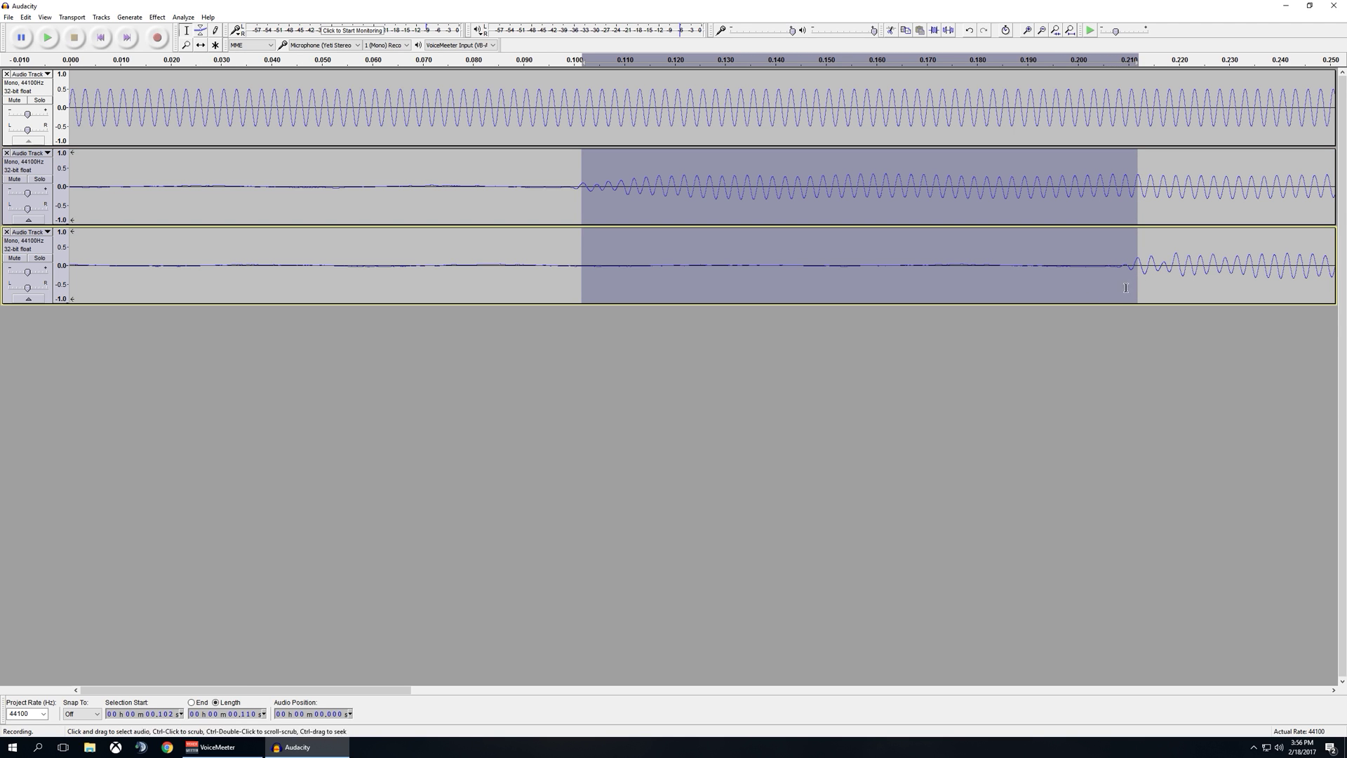
left_click(217, 703)
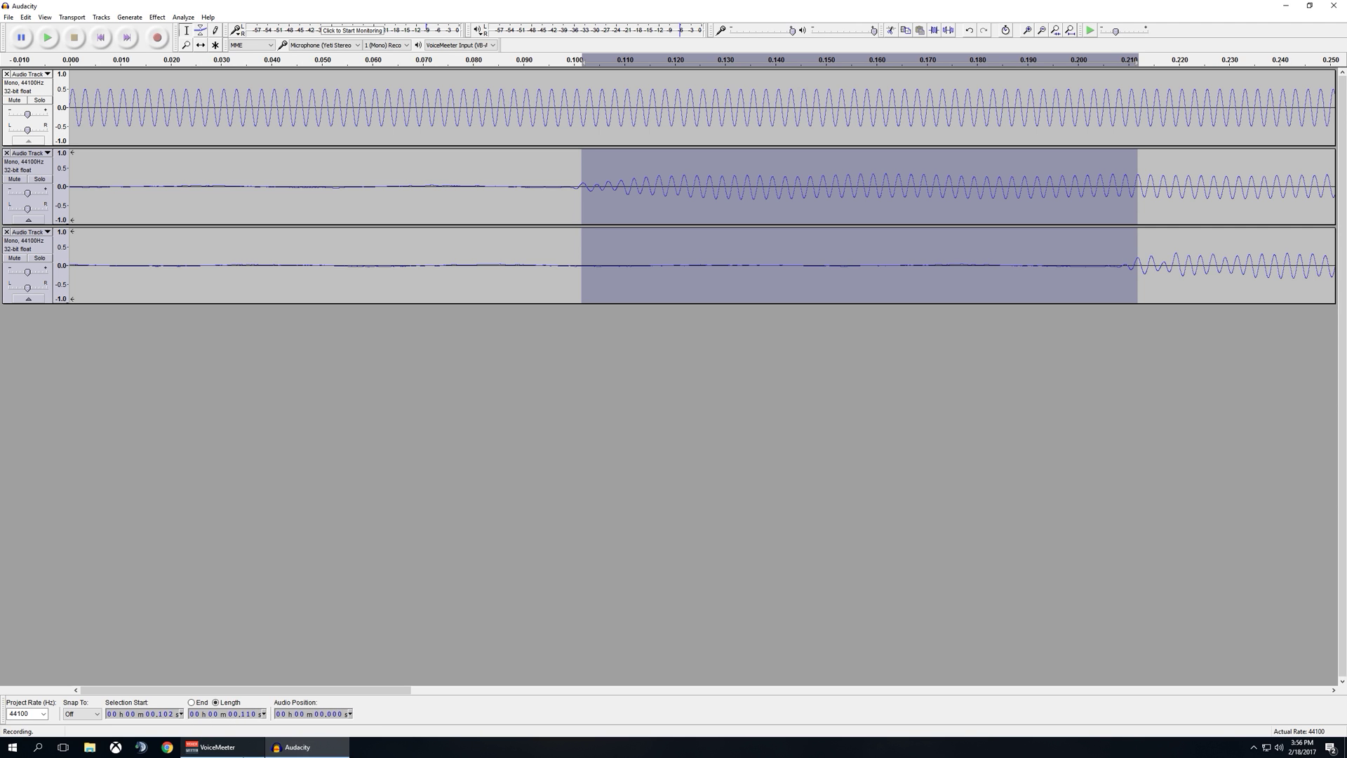
left_click(214, 747)
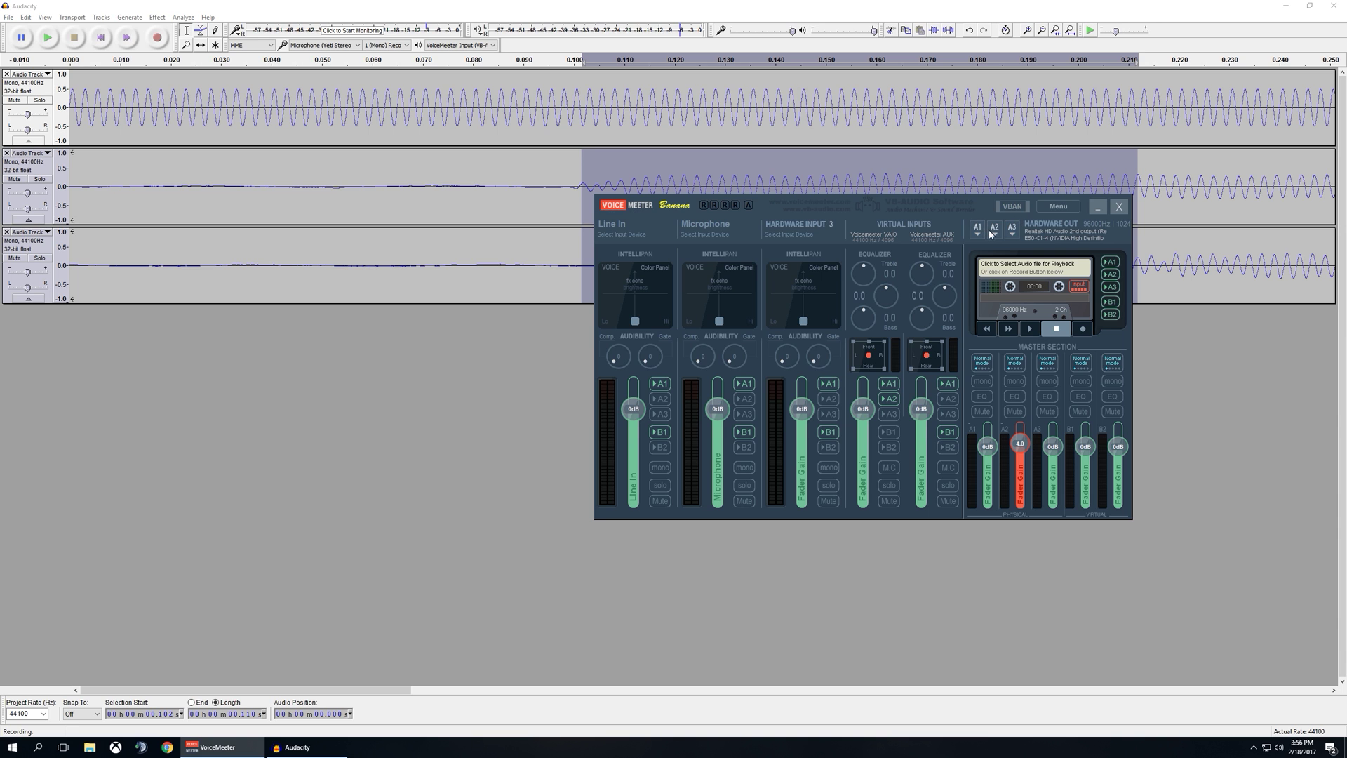
- Set the OUT A1 synchro delay to 110 ms in VoiceMeeter's System Settings and close them
left_click(1058, 206)
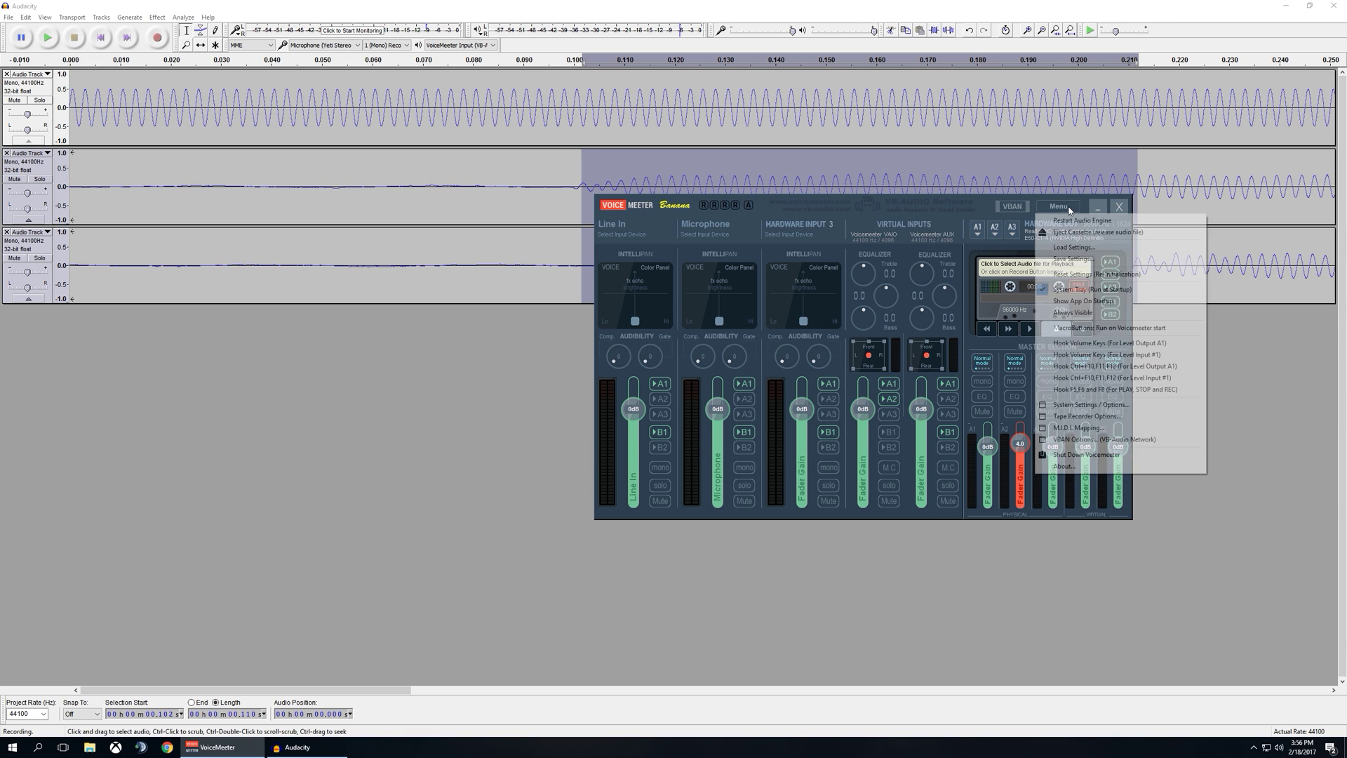
left_click(1123, 405)
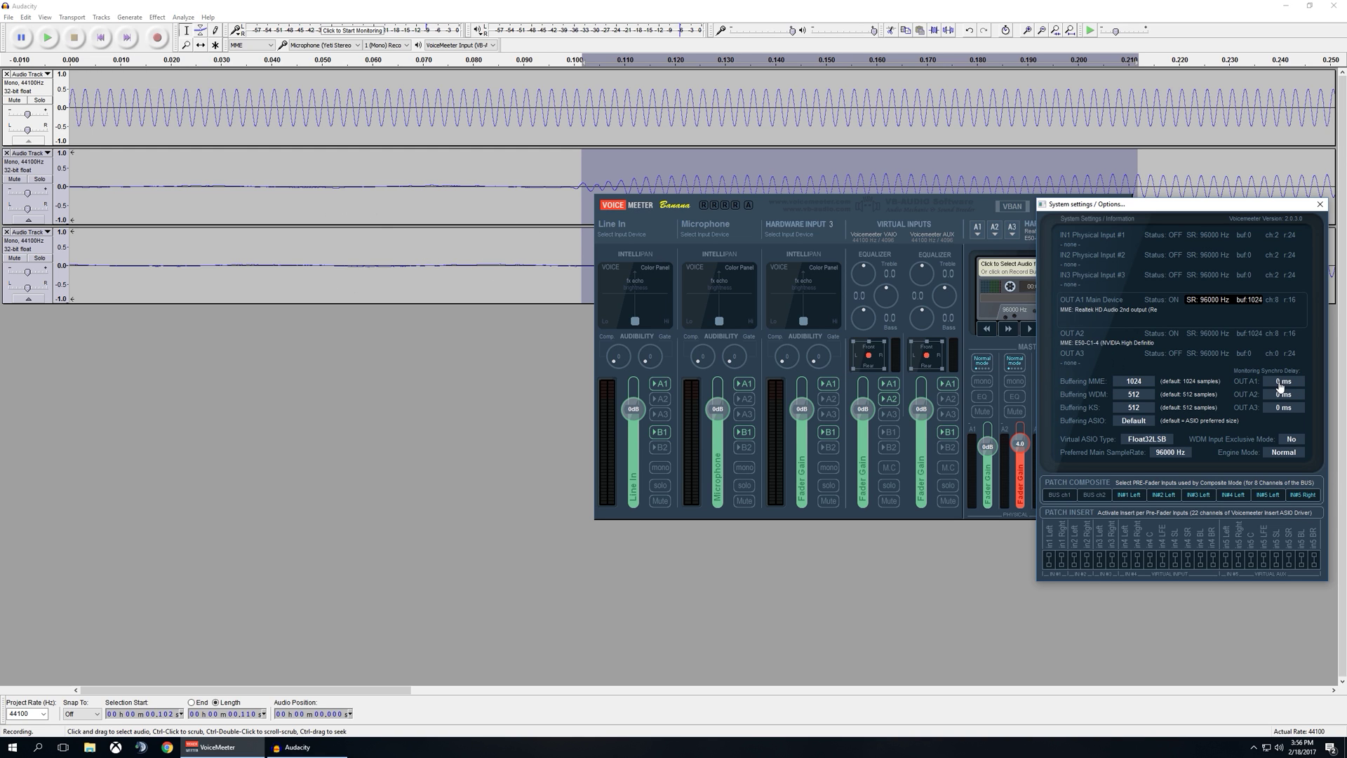
left_click(1284, 383)
type("110")
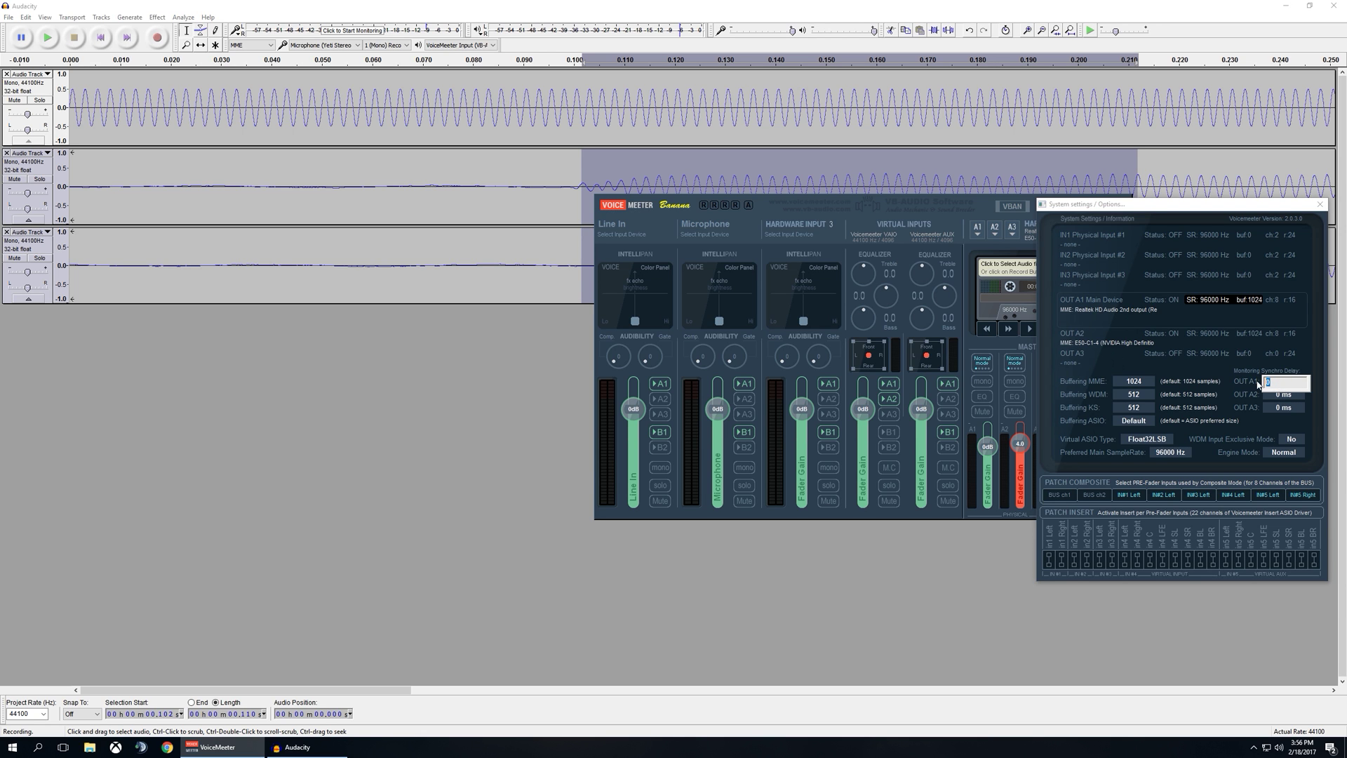
key("Return")
left_click(1320, 204)
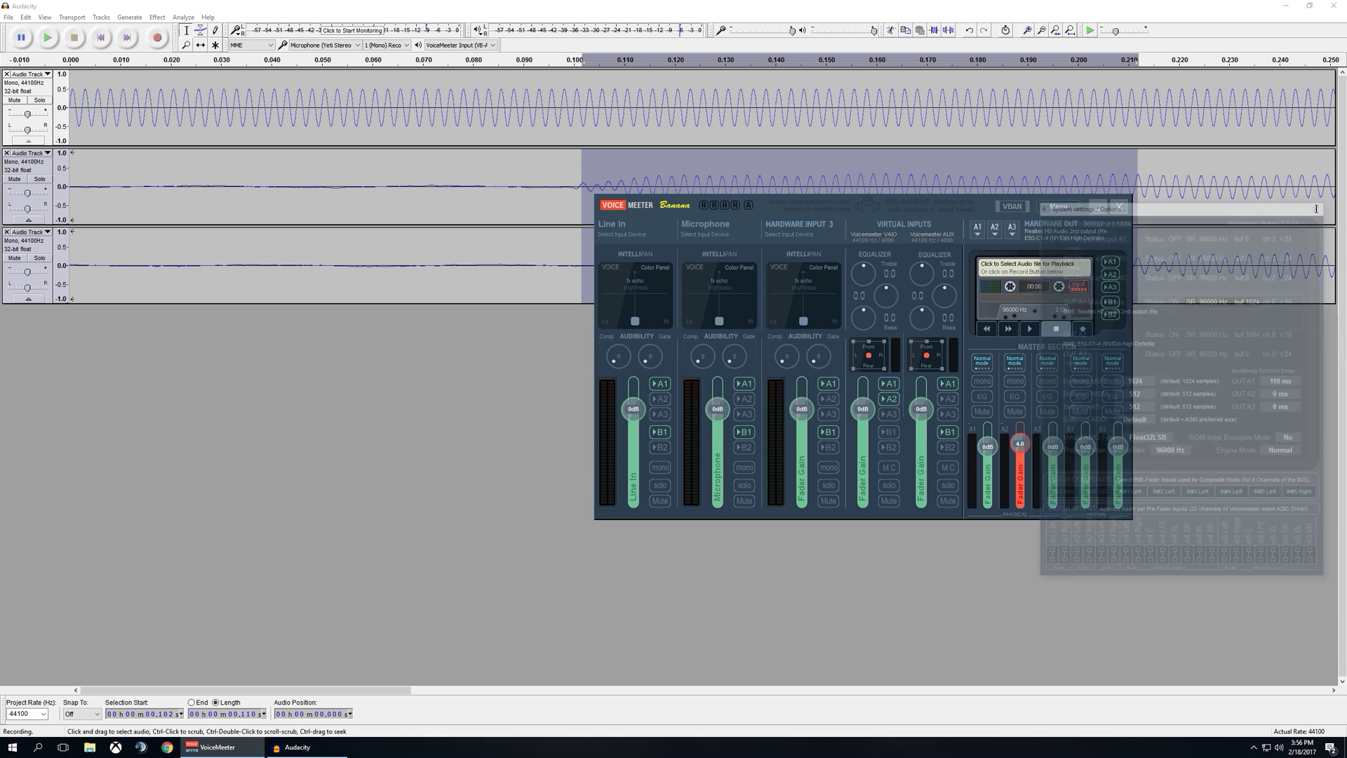
- Back in Audacity, close the two recorded tracks, leaving only the original tone
left_click(136, 286)
left_click(7, 153)
left_click(7, 153)
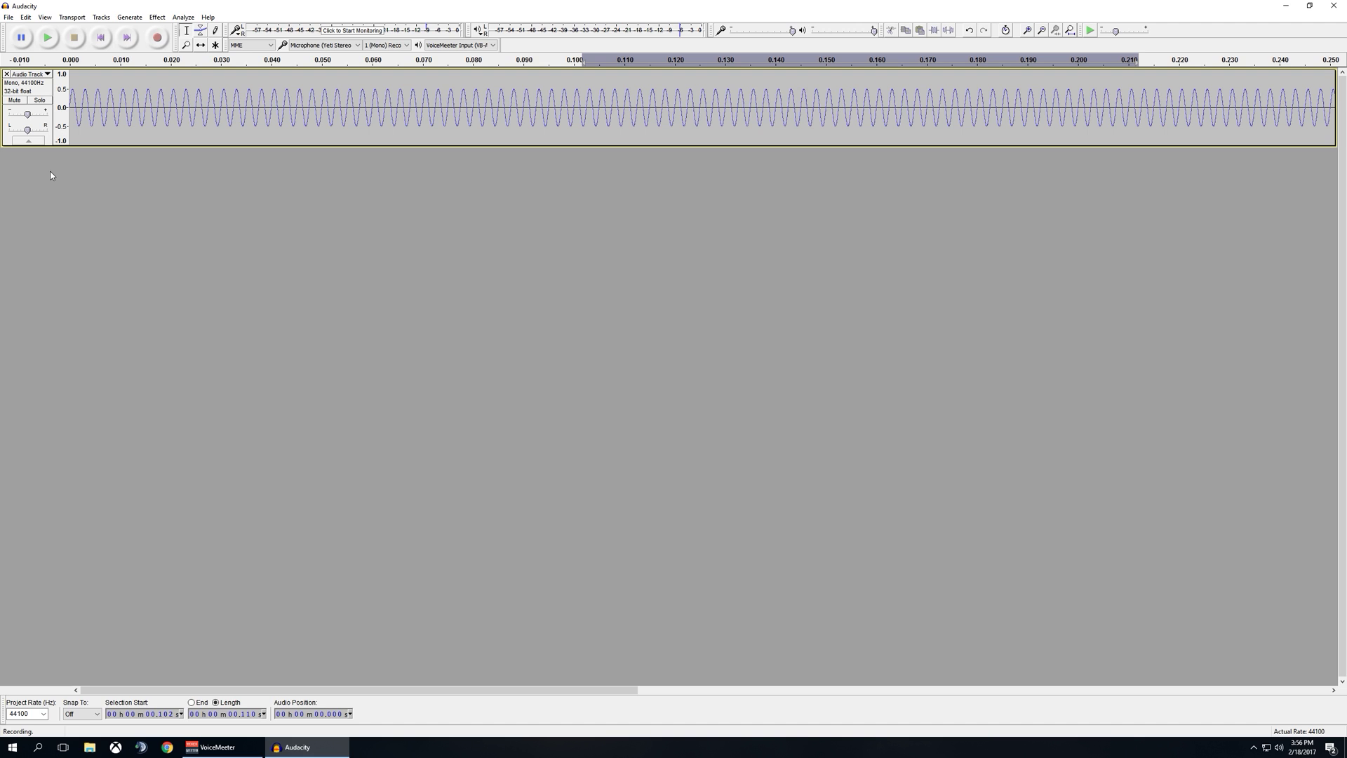
- Set the selection start to 0 and length to 1.000 s, then zoom out twice
left_click(163, 717)
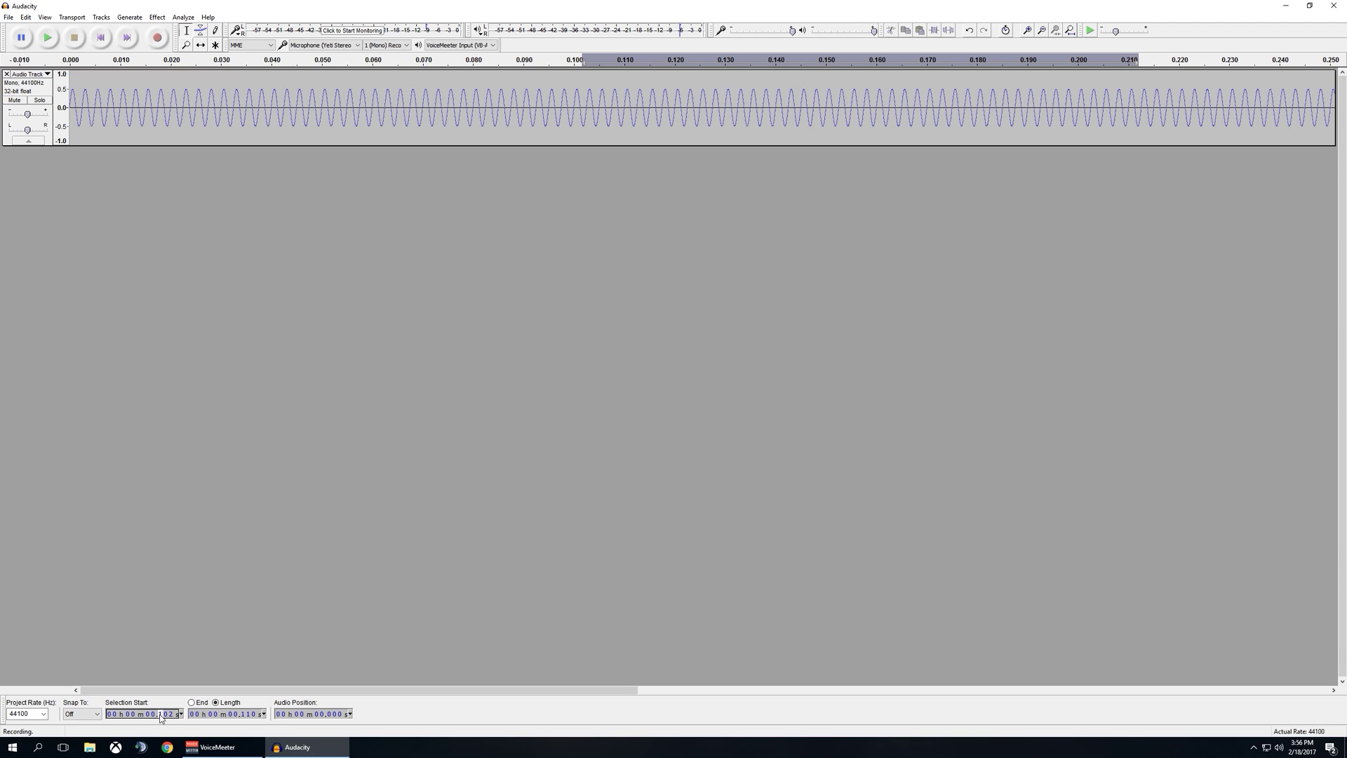
type("00")
left_click(235, 716)
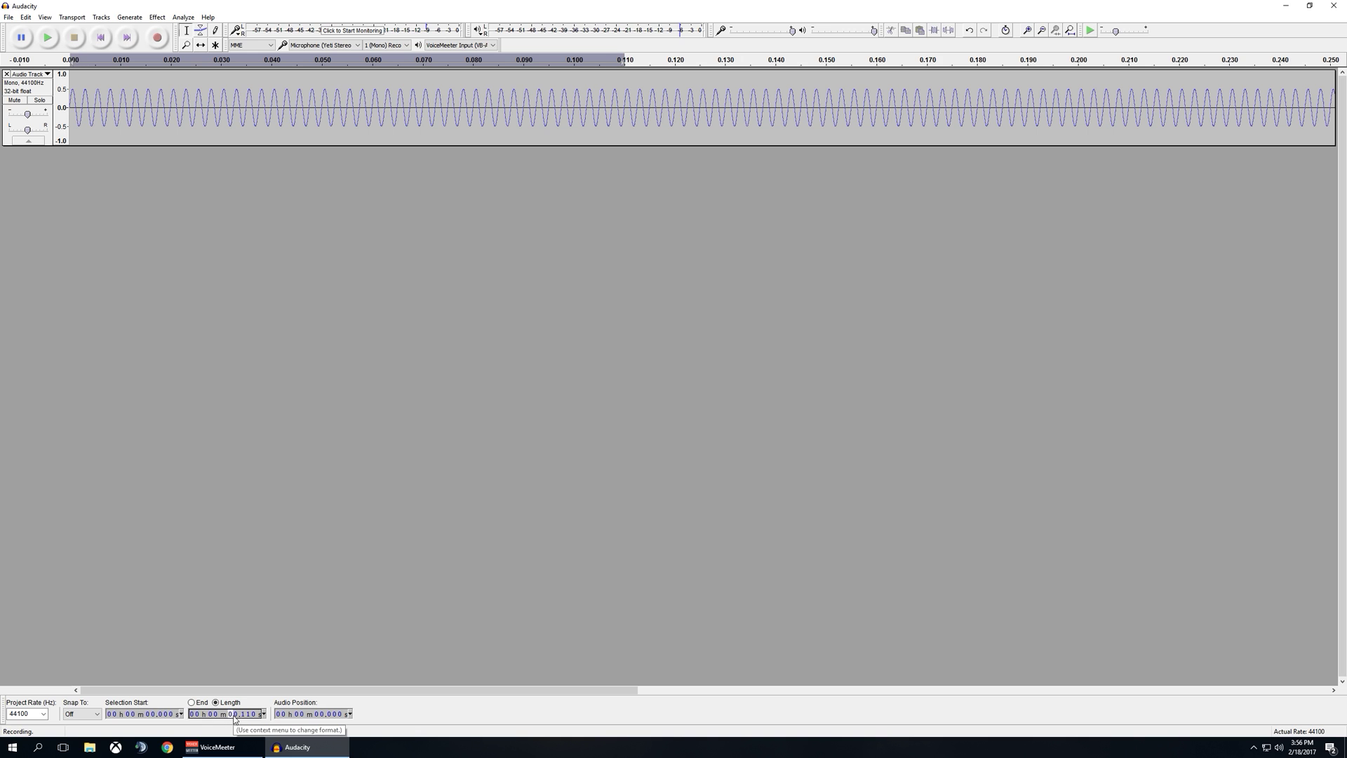
type("100")
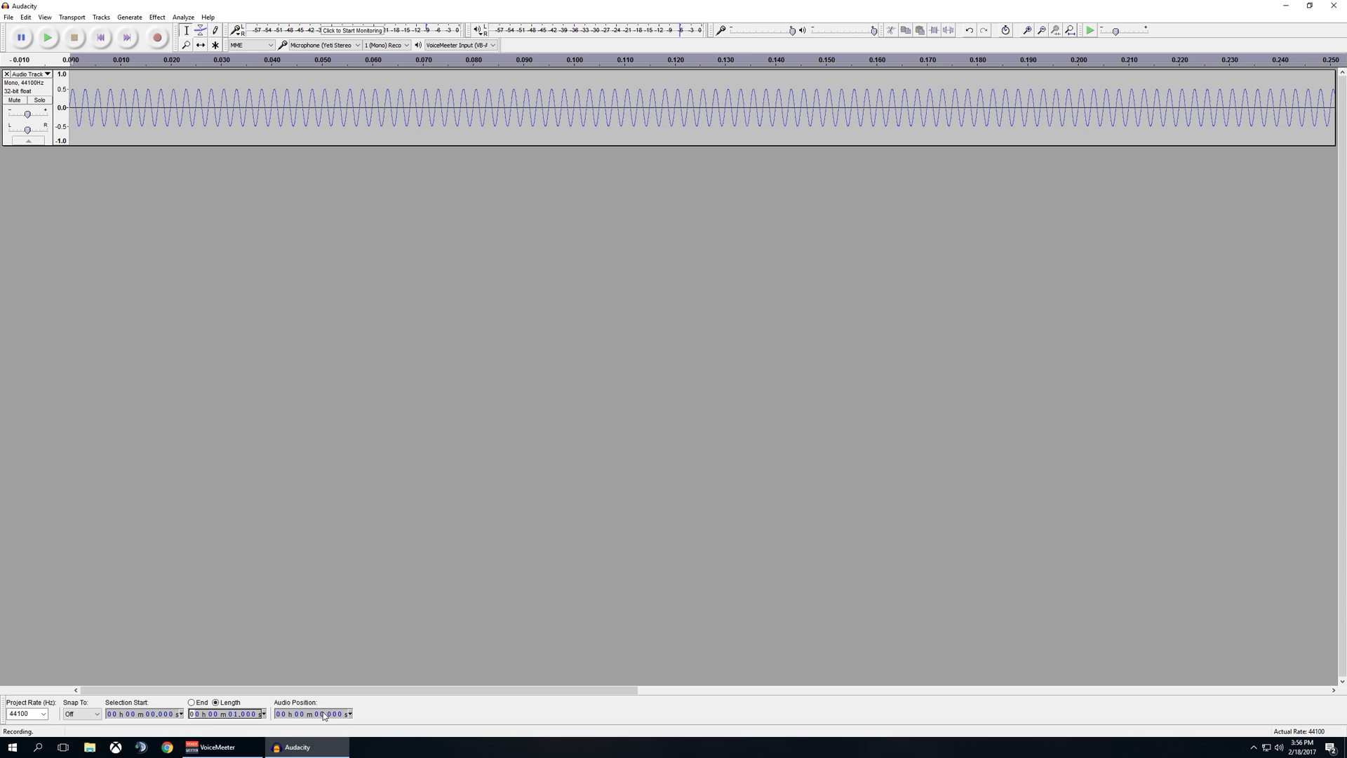
left_click(1042, 30)
left_click(1042, 30)
left_click(1042, 30)
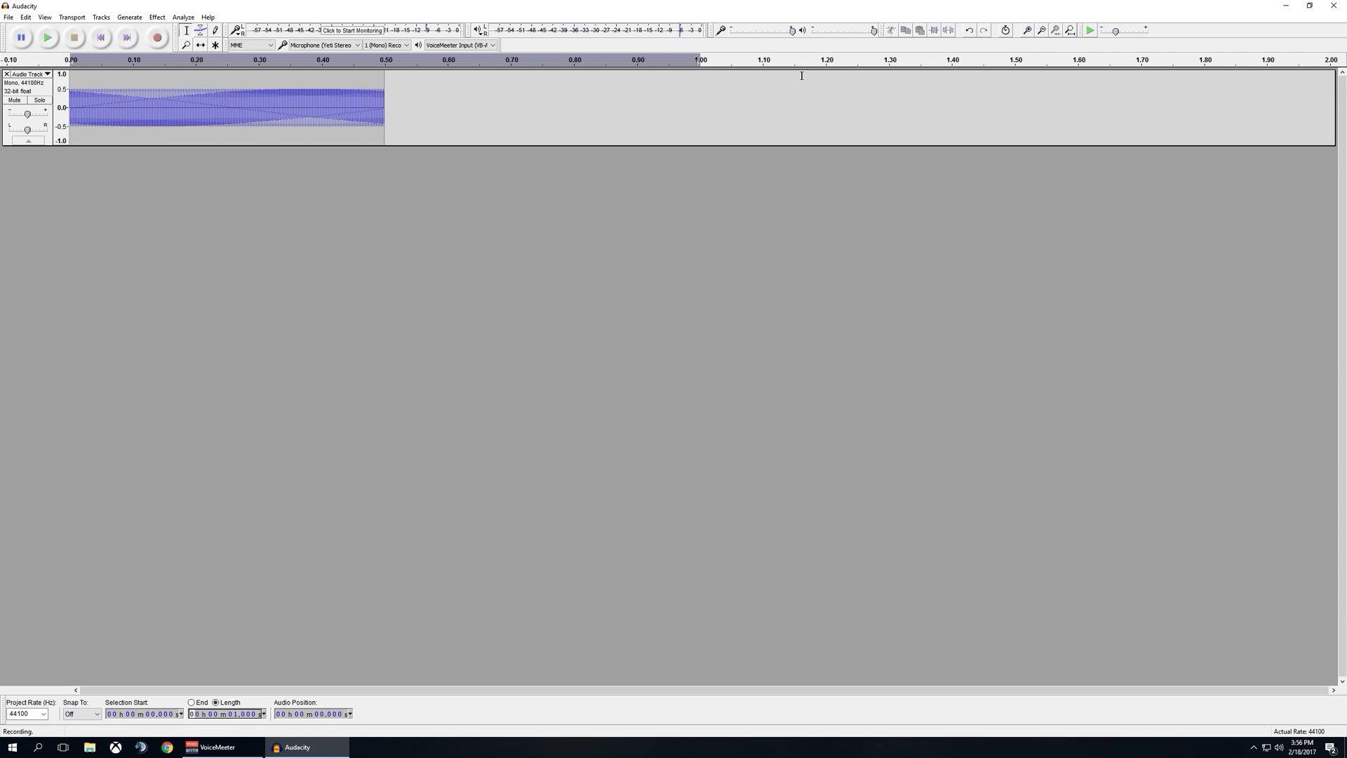
- Record two new test-tone tracks, muting the first new one
left_click(157, 38)
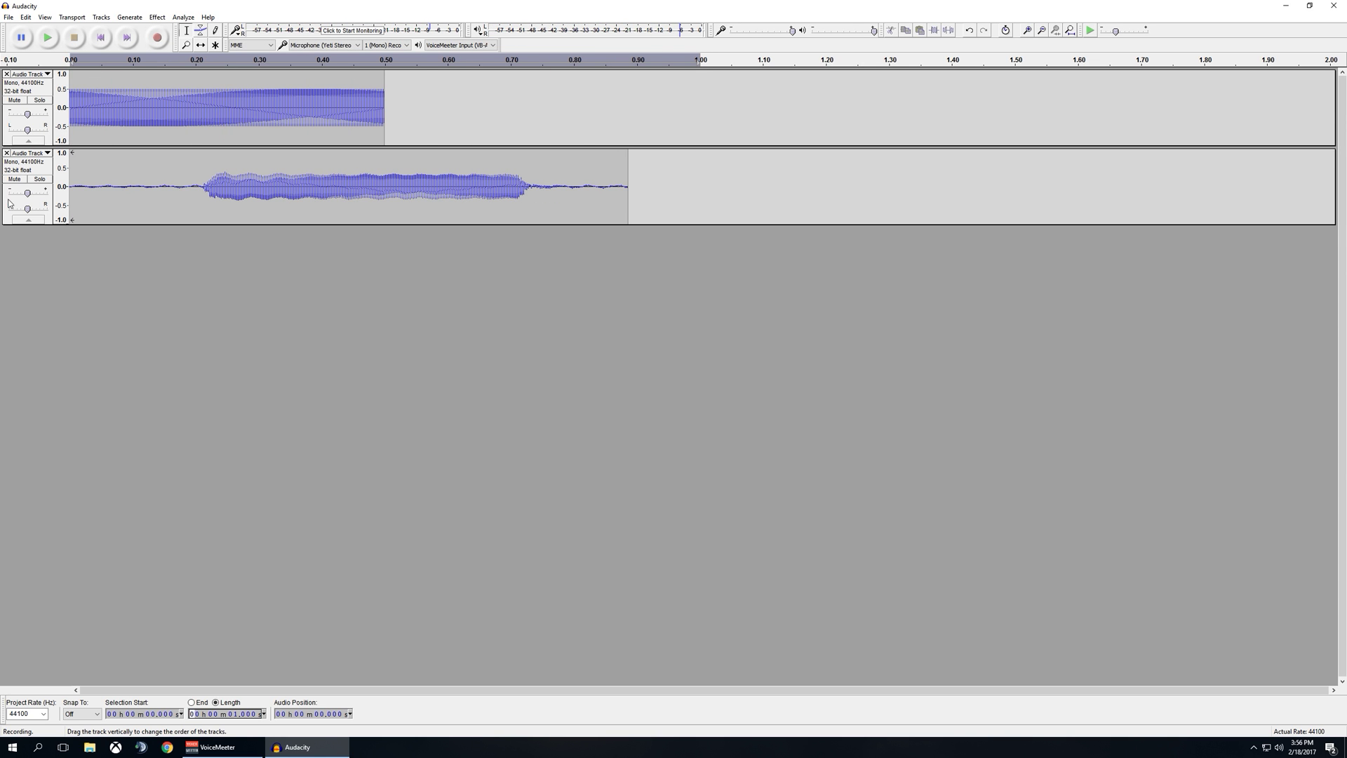
left_click(22, 181)
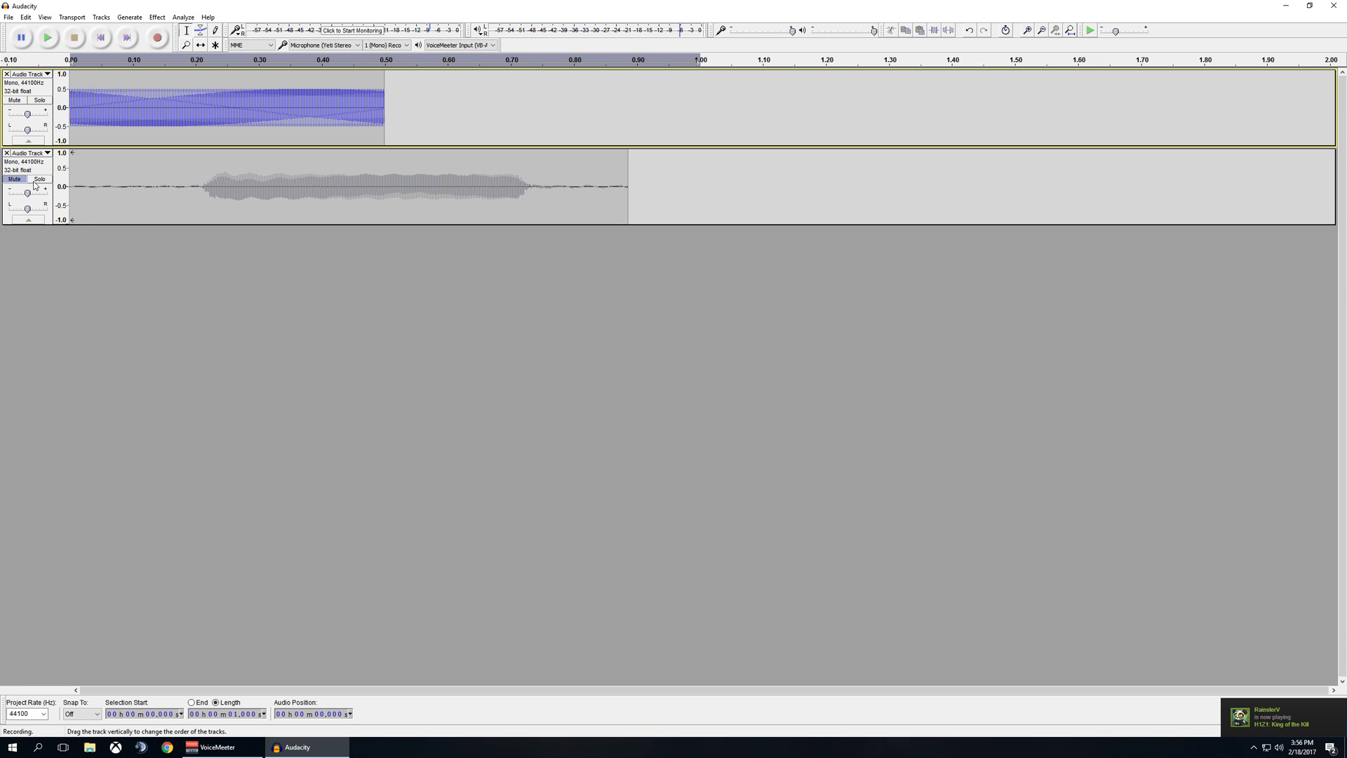
left_click(158, 38)
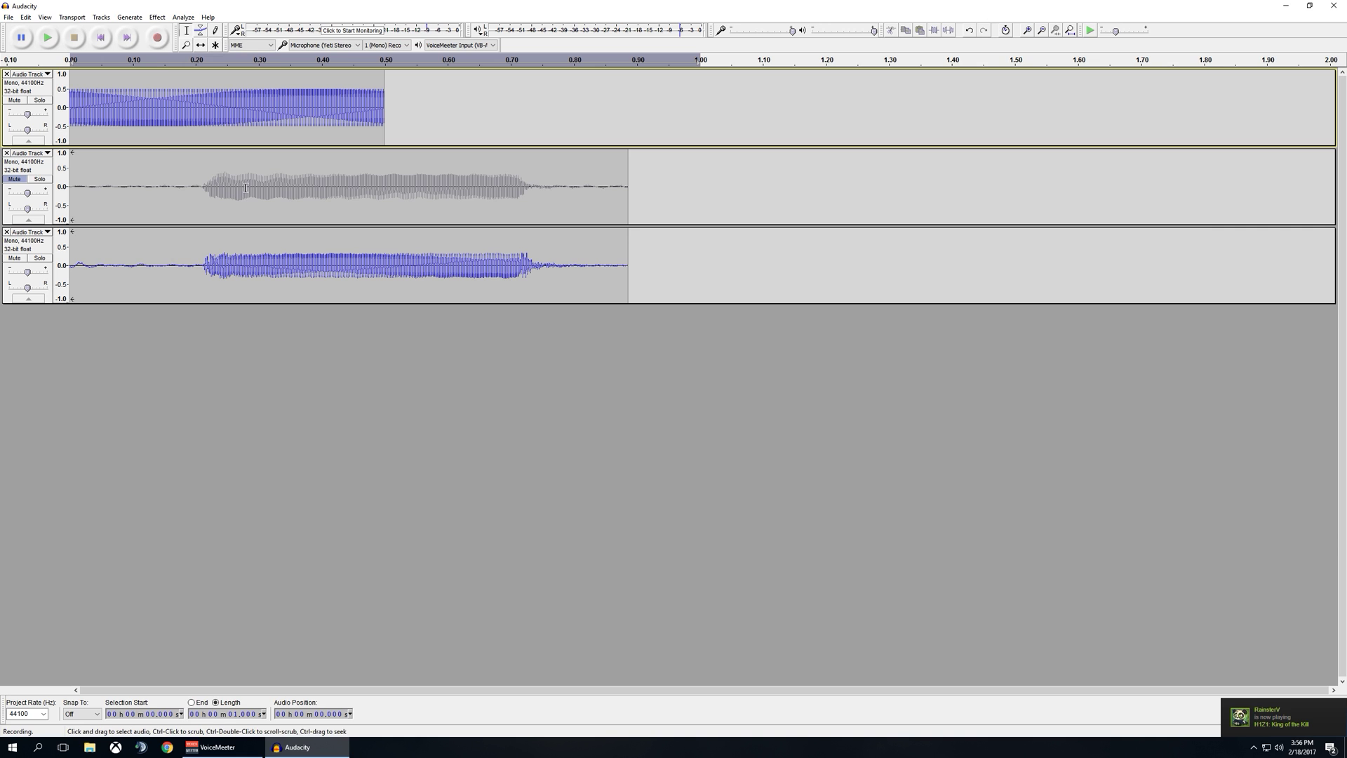
- Zoom in around 0.21 s and select between the track 2 and 3 onsets, both near 0.213 s
left_click(202, 188)
left_click(1026, 31)
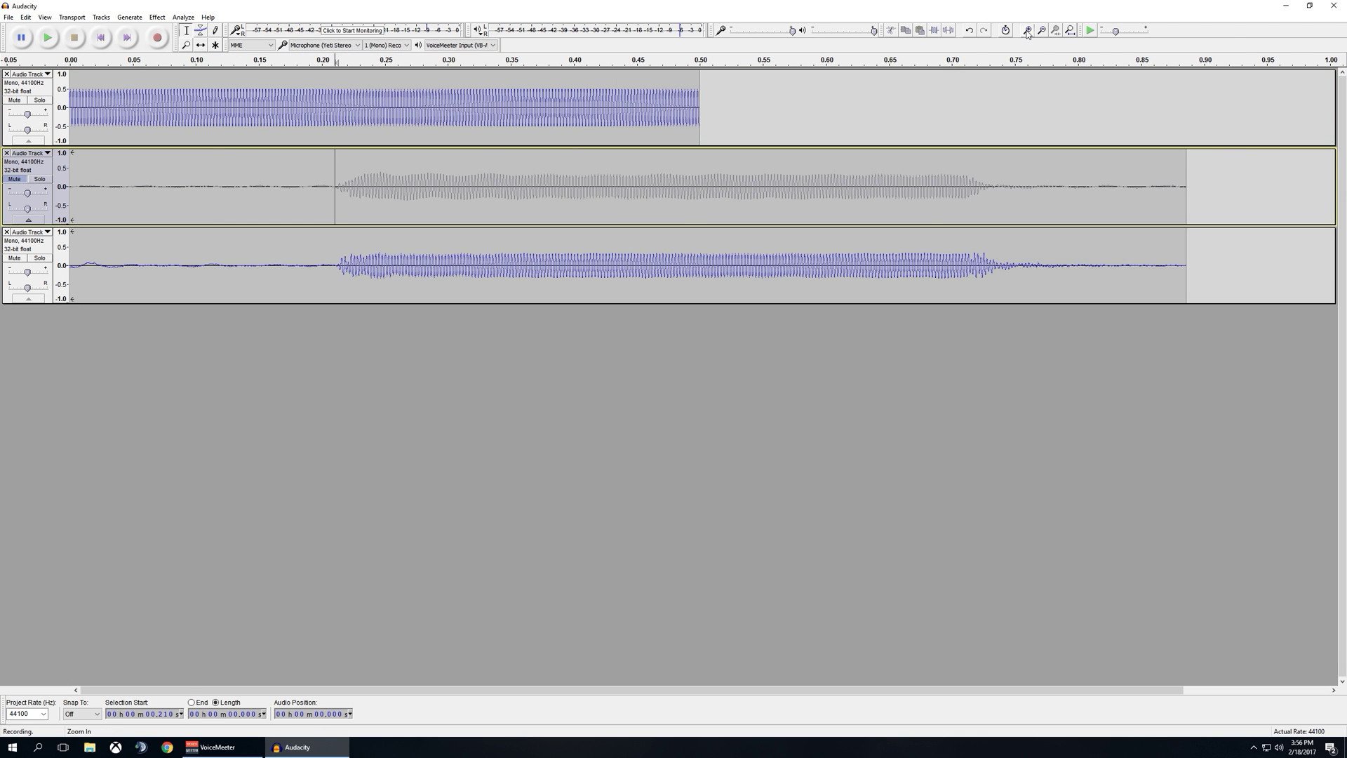
left_click(1027, 31)
left_click(1027, 31)
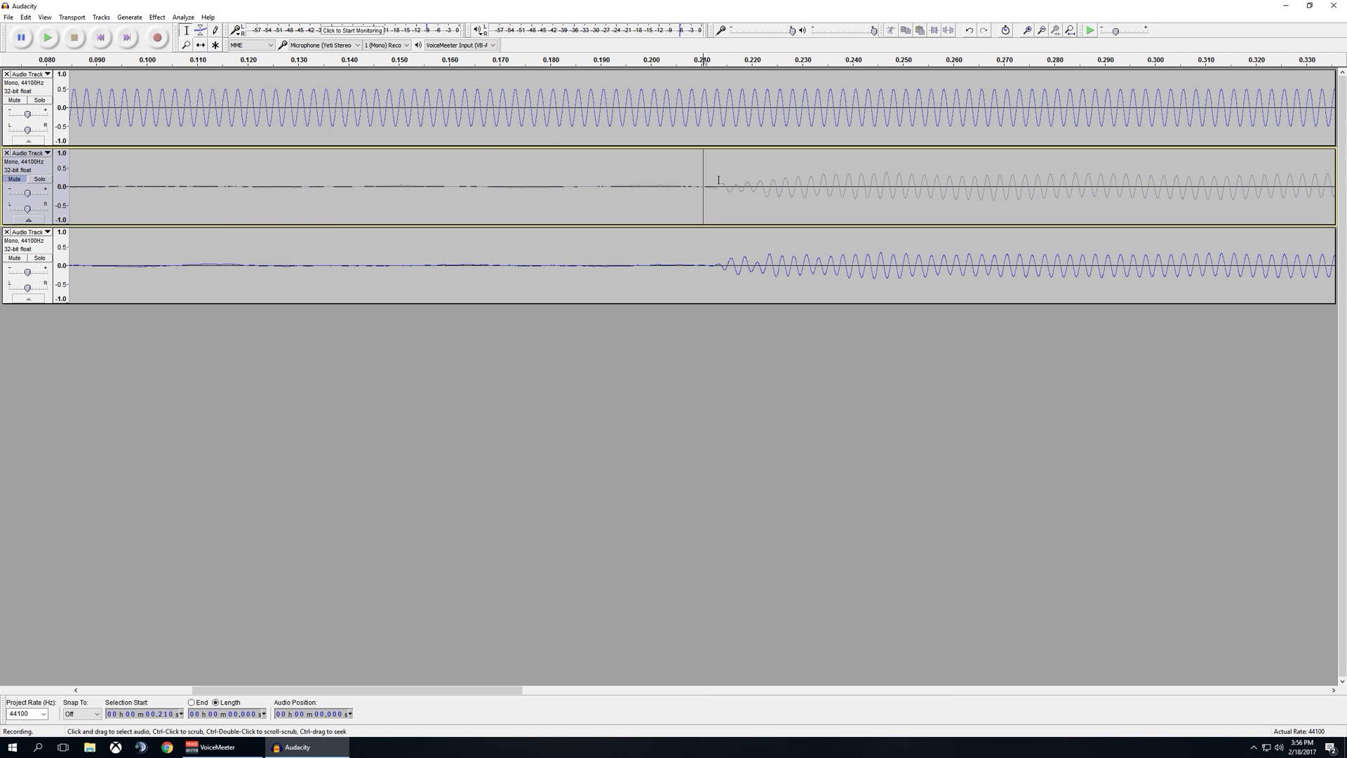
left_click_drag(721, 184, 732, 270)
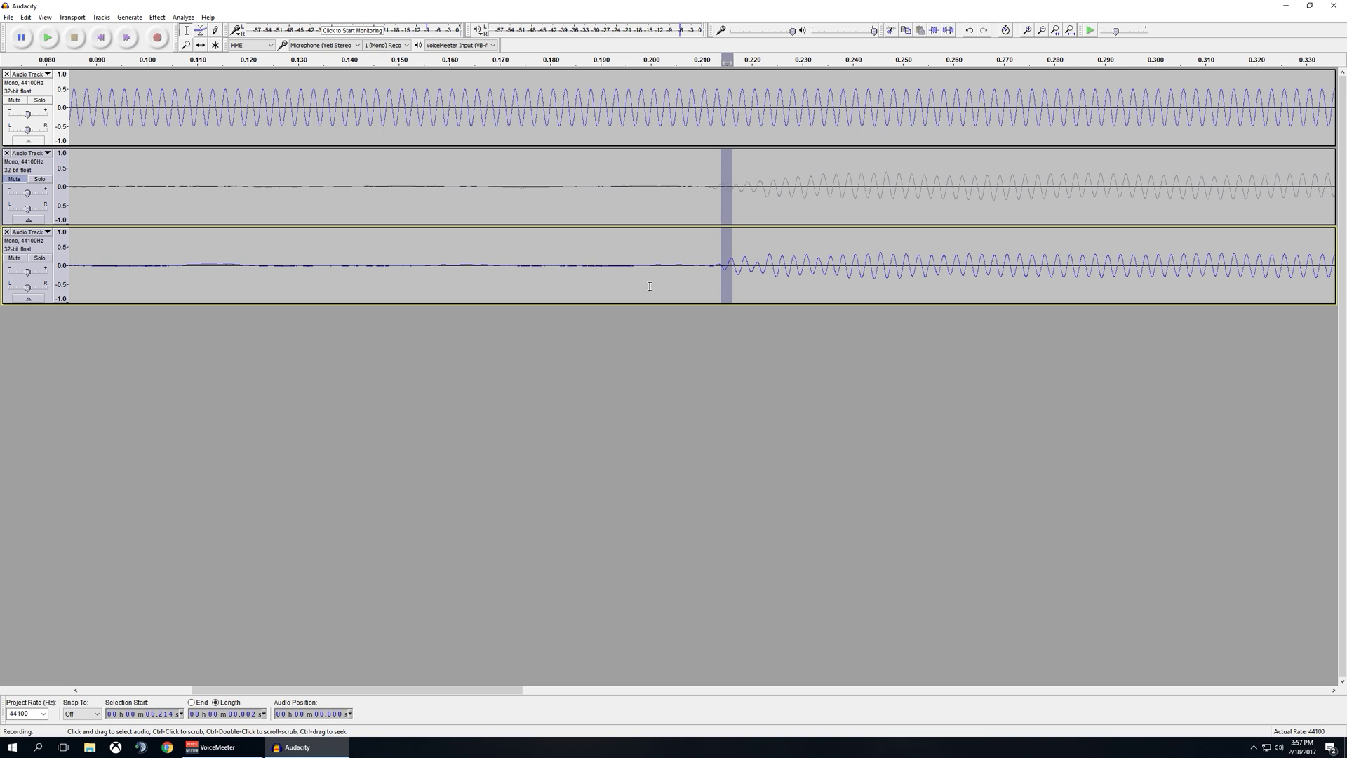
left_click_drag(722, 187, 717, 268)
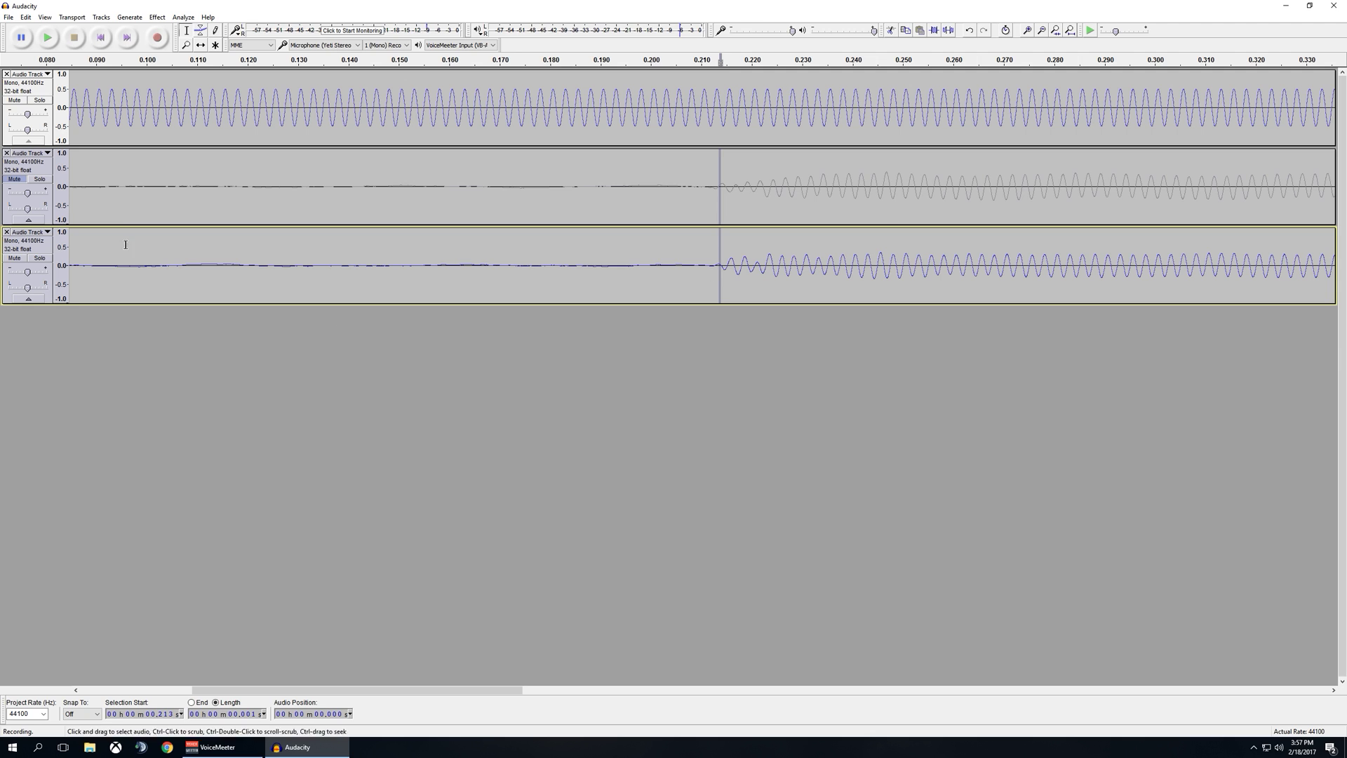
- Delete test tracks 3 and 2, then quit Audacity and decline saving the project
left_click(7, 231)
left_click(7, 153)
left_click(1333, 6)
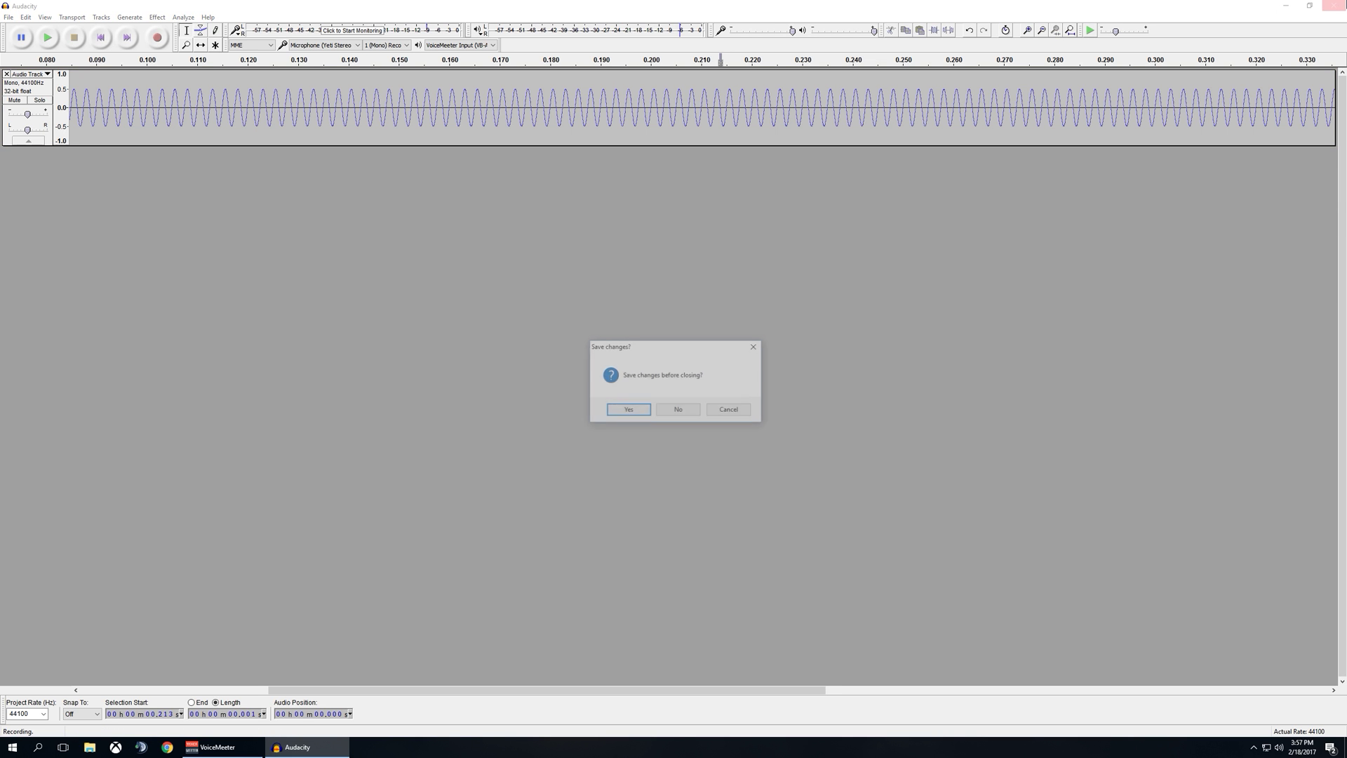
left_click(680, 410)
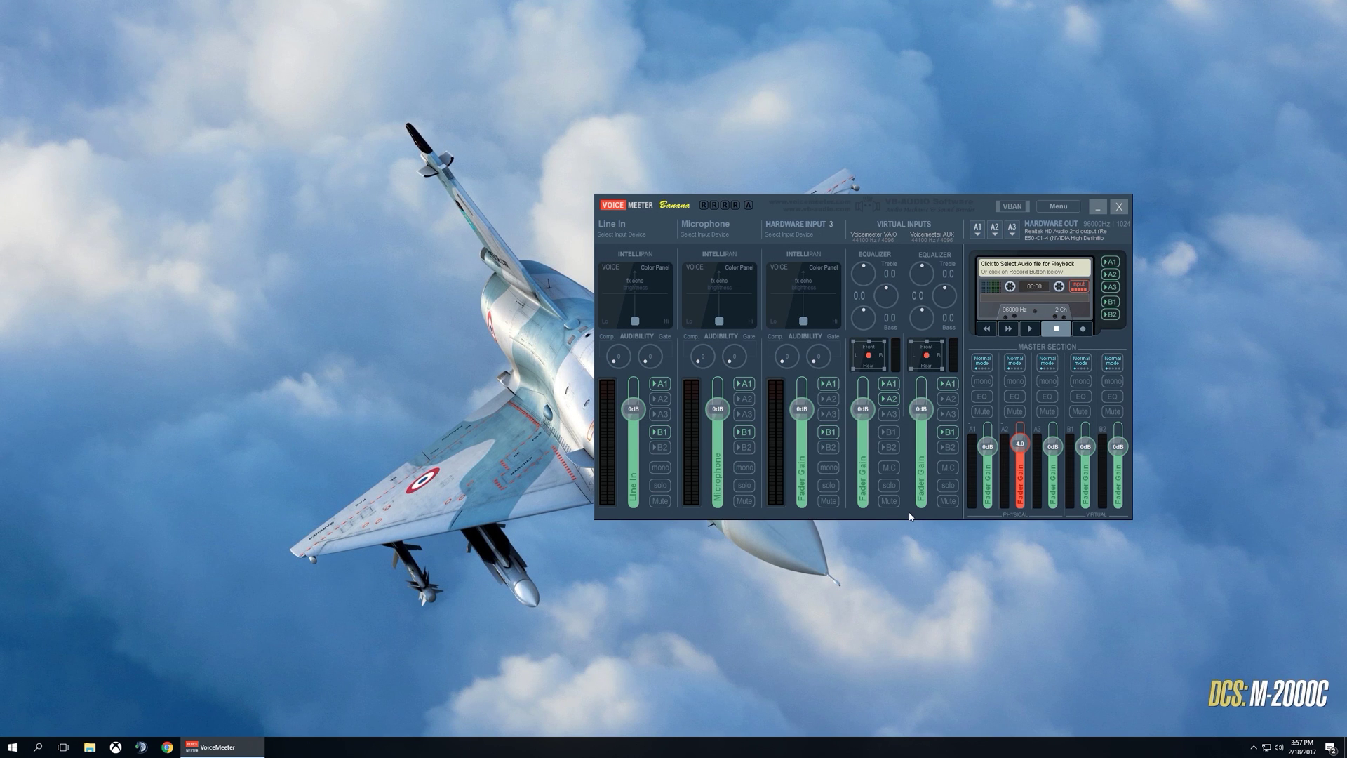